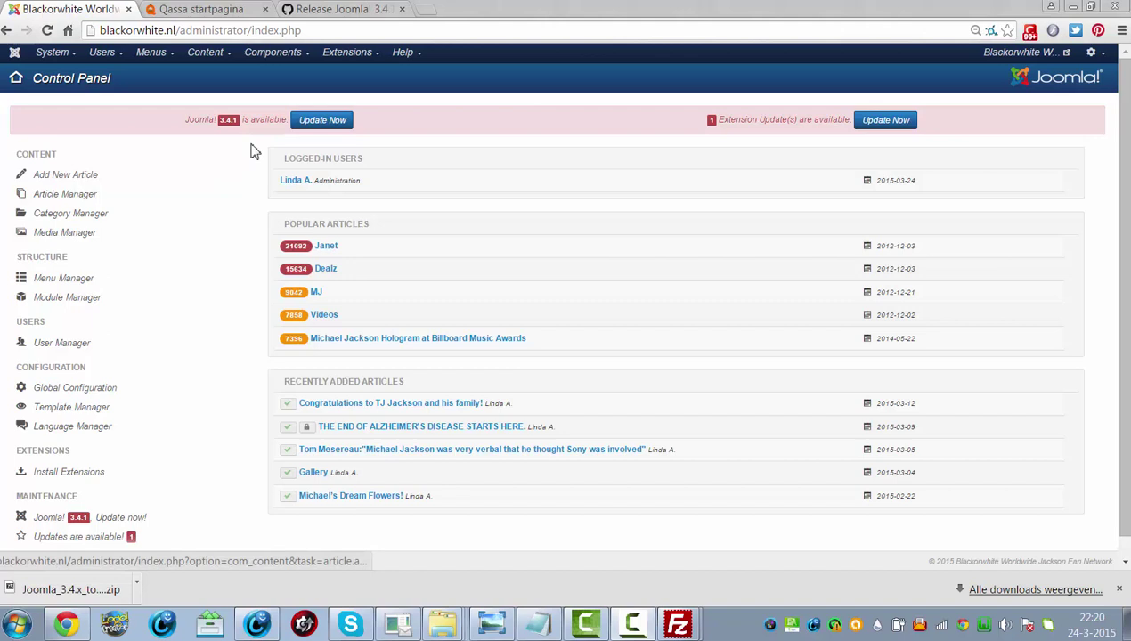
Try to install the Joomla! 3.4.1 update by writing files directly, and go back to the control panel
click(300, 127)
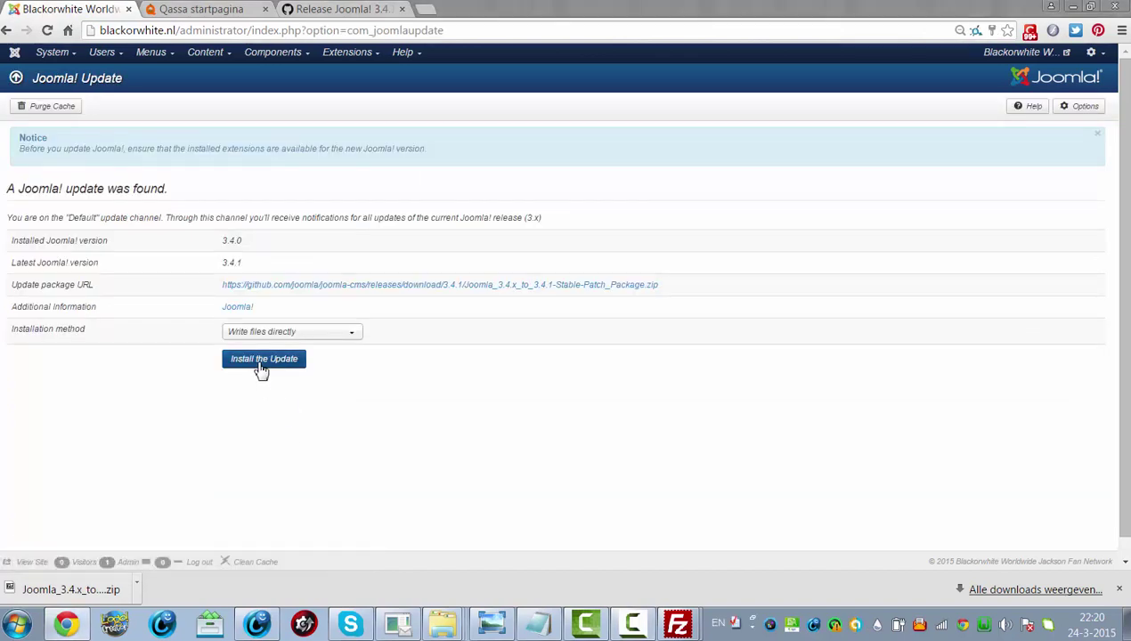
click(259, 366)
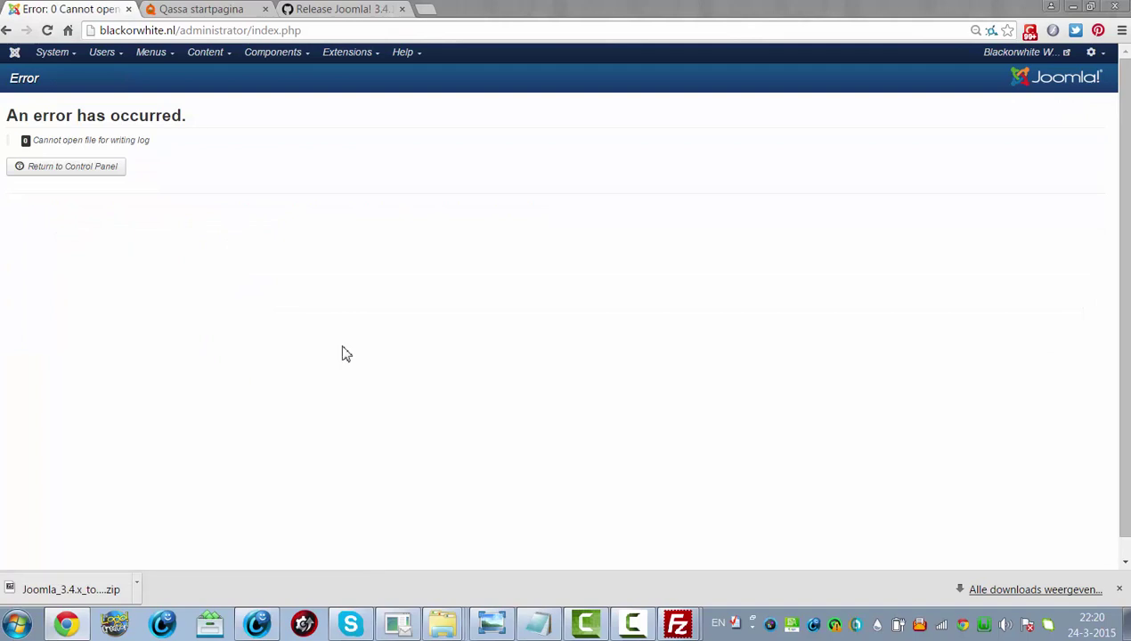
click(117, 180)
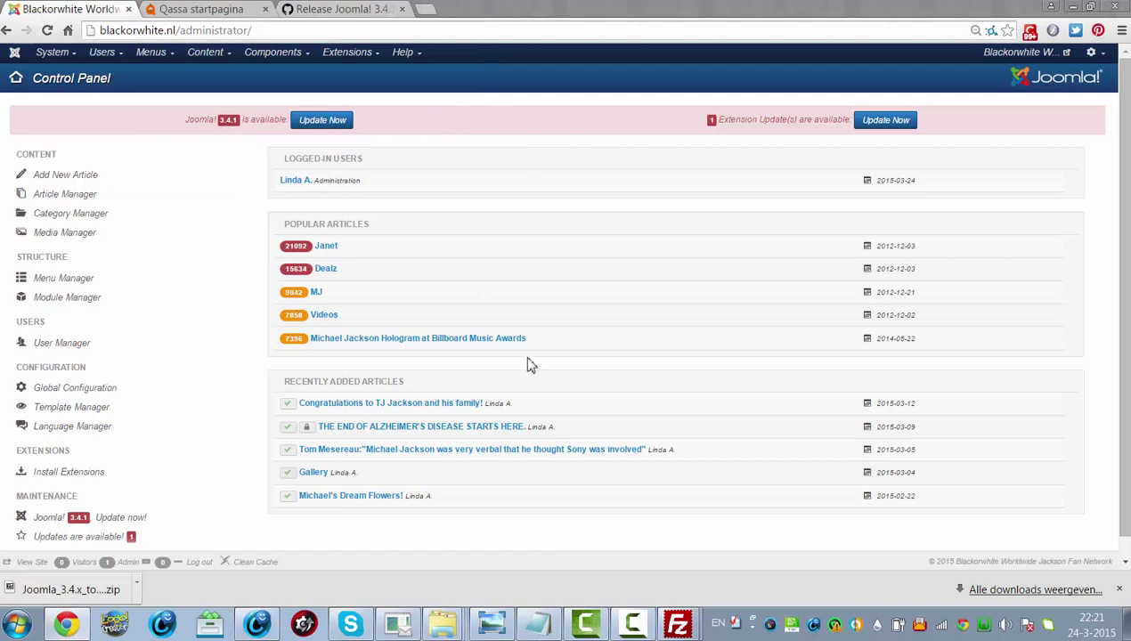
drag(528, 364, 473, 316)
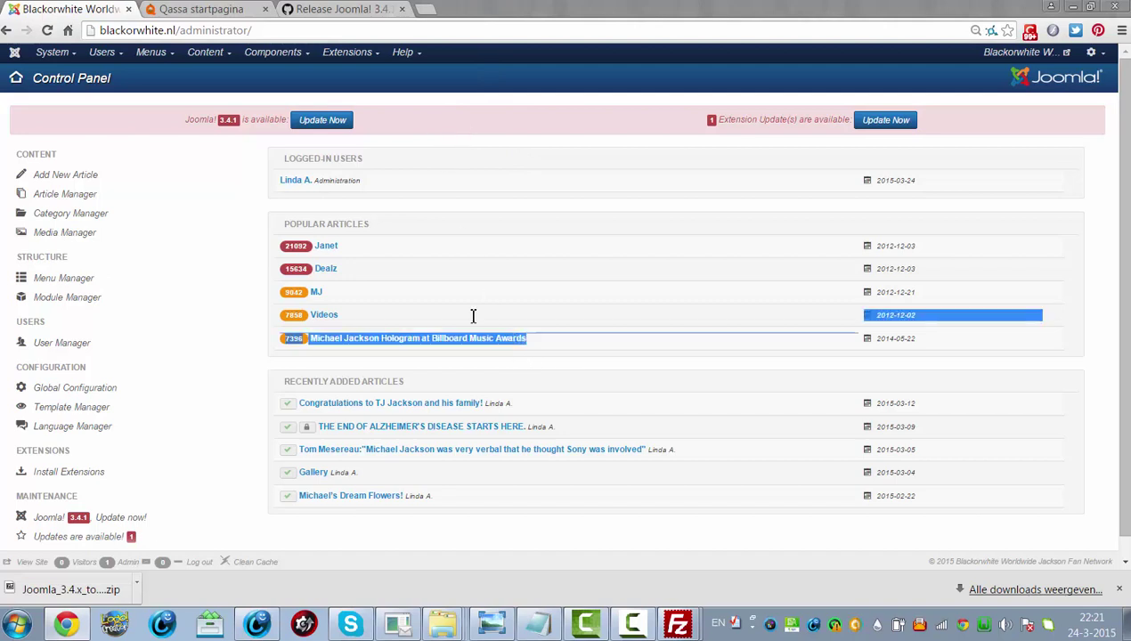
View the Joomla! 3.4.1 release page on GitHub and switch to the FileZilla window connected to blackorwhite.nl
click(345, 9)
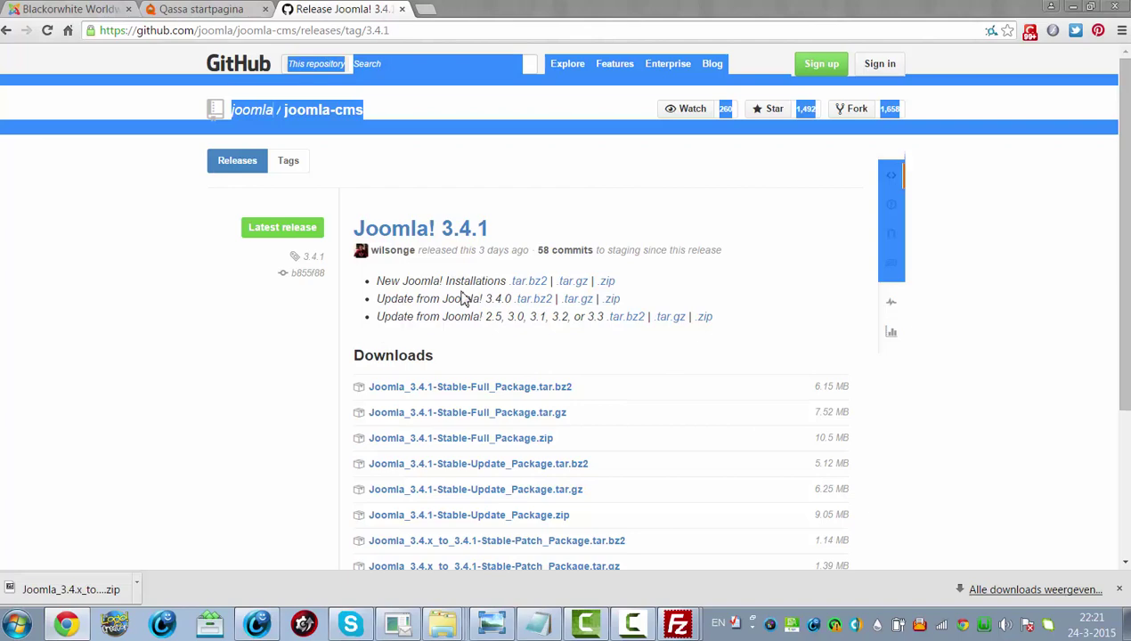
click(677, 626)
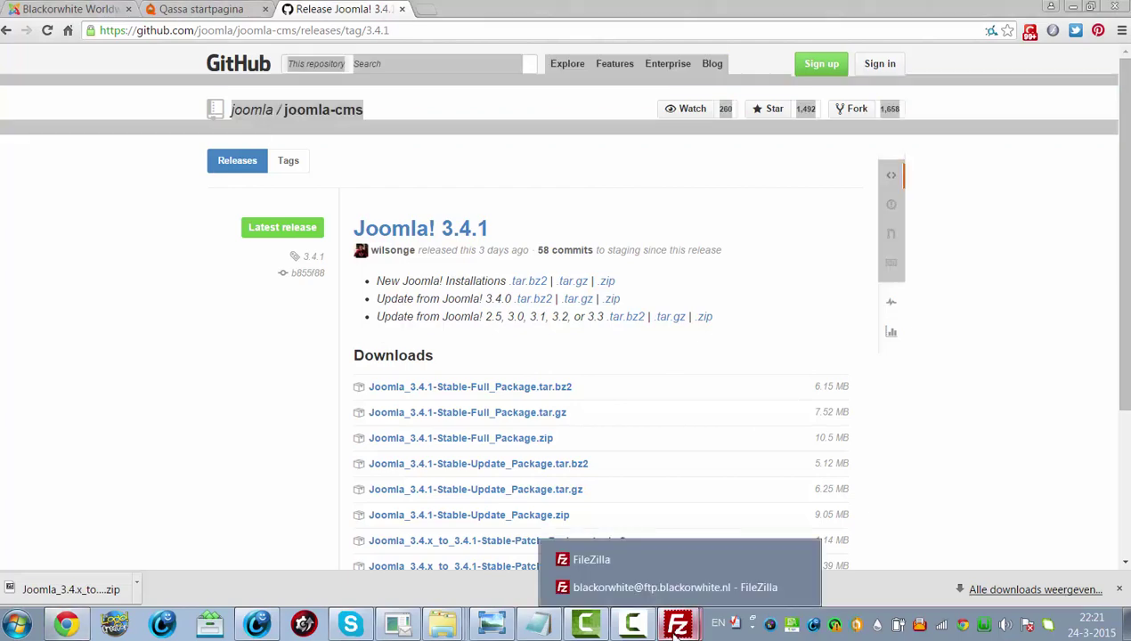
click(650, 587)
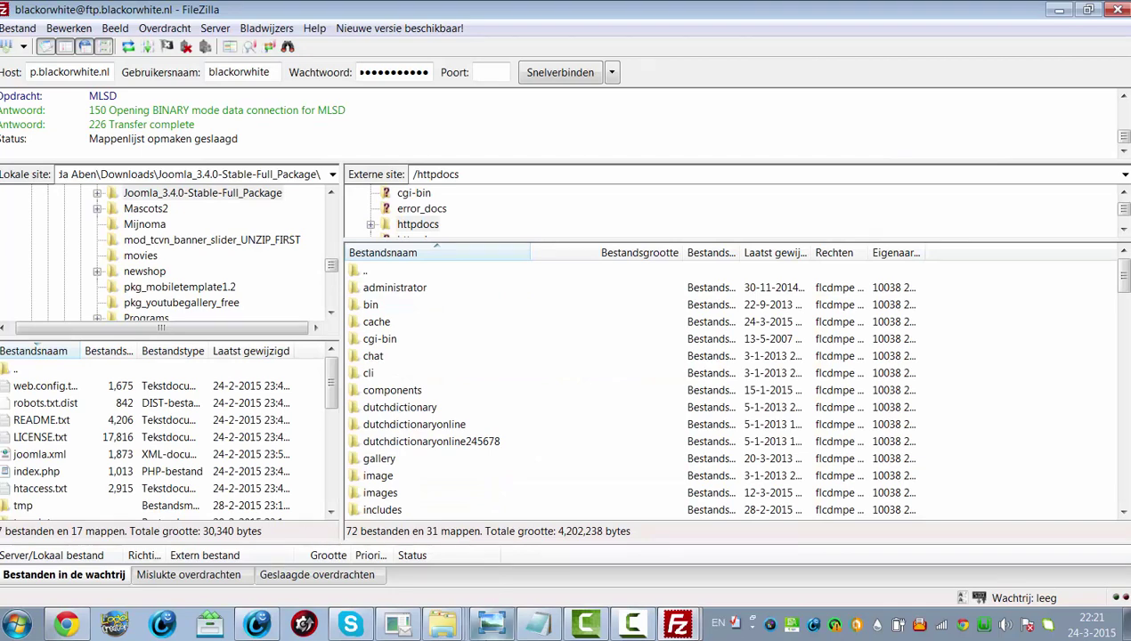
mouse_move(491, 624)
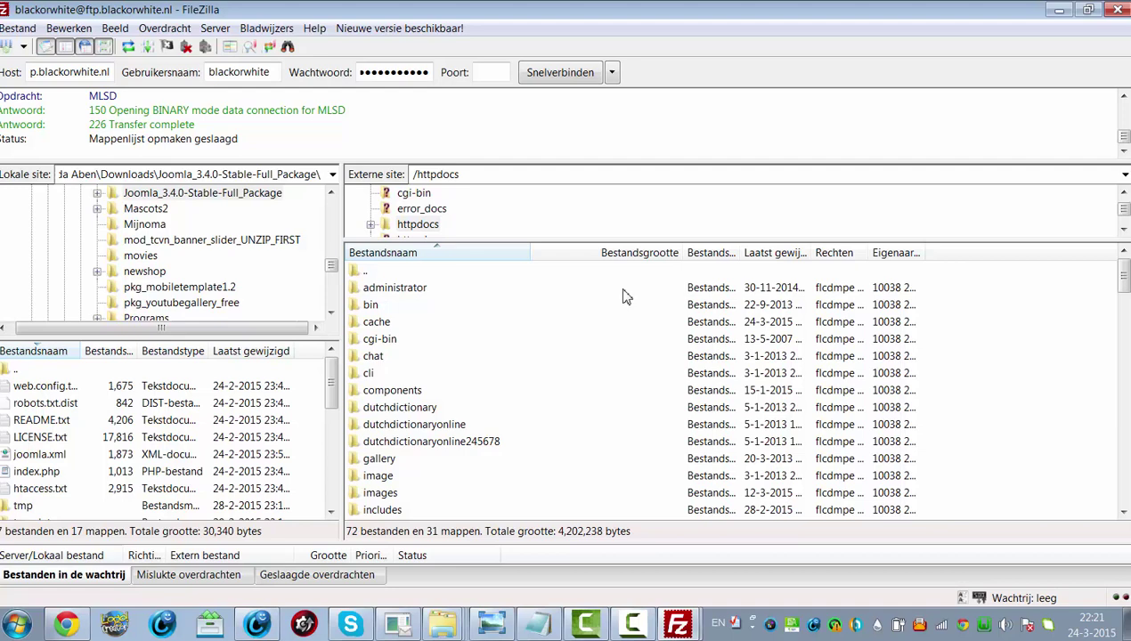
drag(1127, 292, 1091, 247)
Open the local Downloads folder Joomla_3.4.x_to_3.4.1-Stable-Patch_Package
double_click(22, 374)
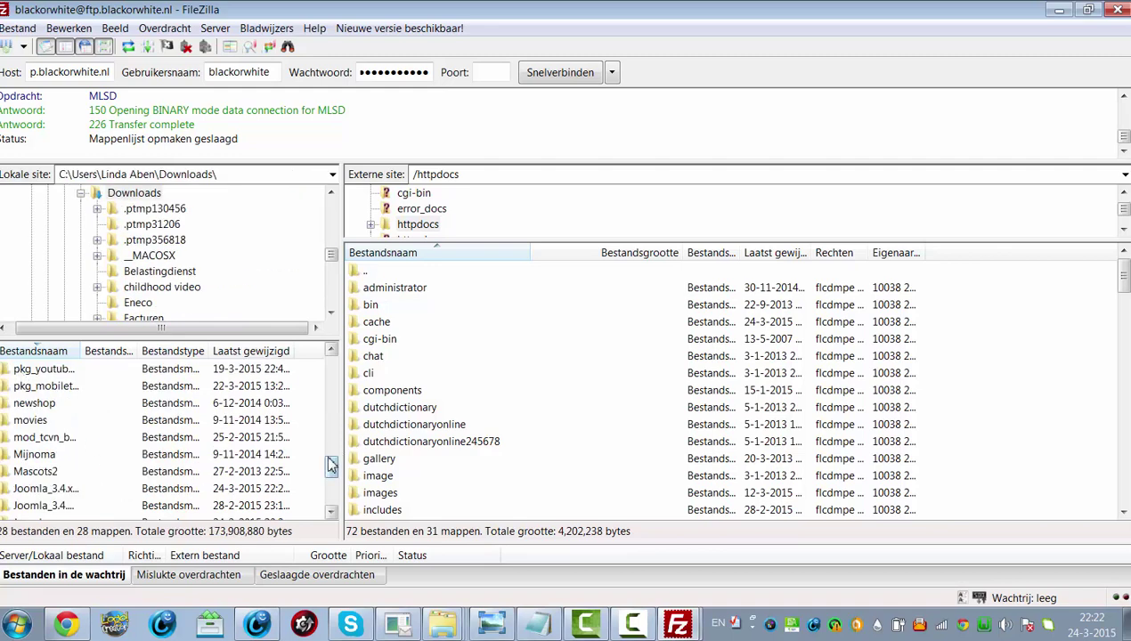
drag(332, 469, 334, 475)
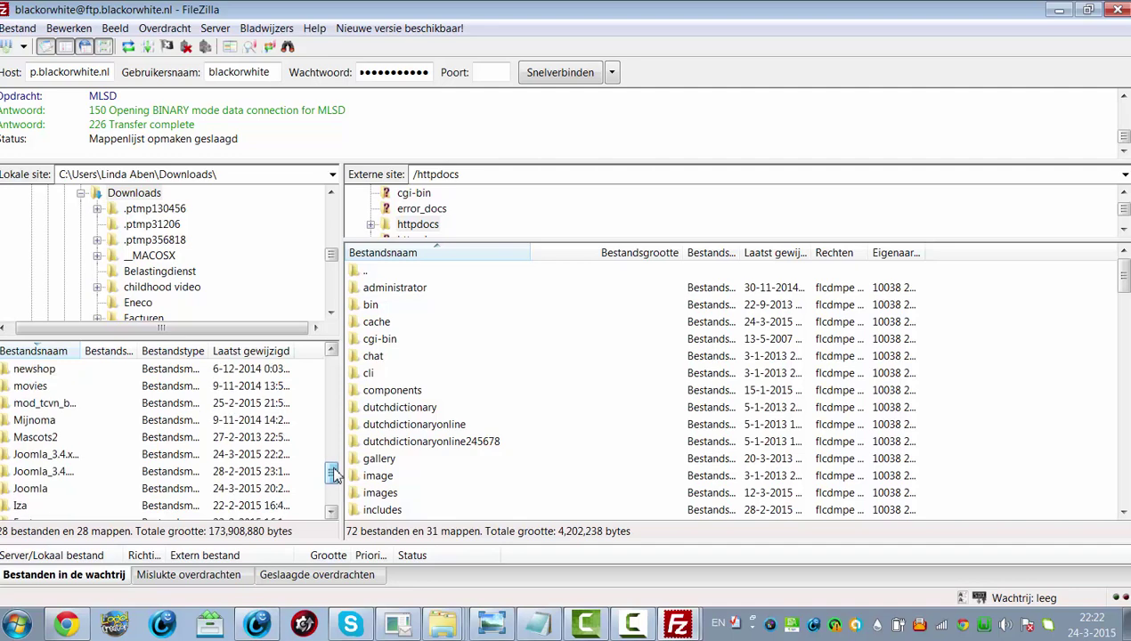
click(52, 458)
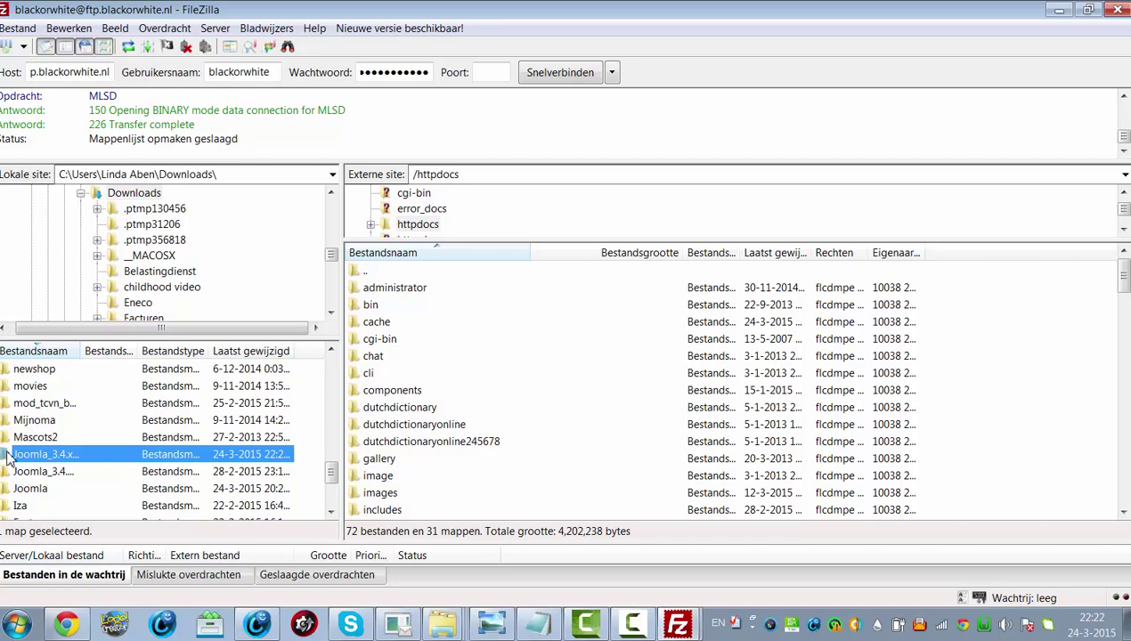
double_click(8, 458)
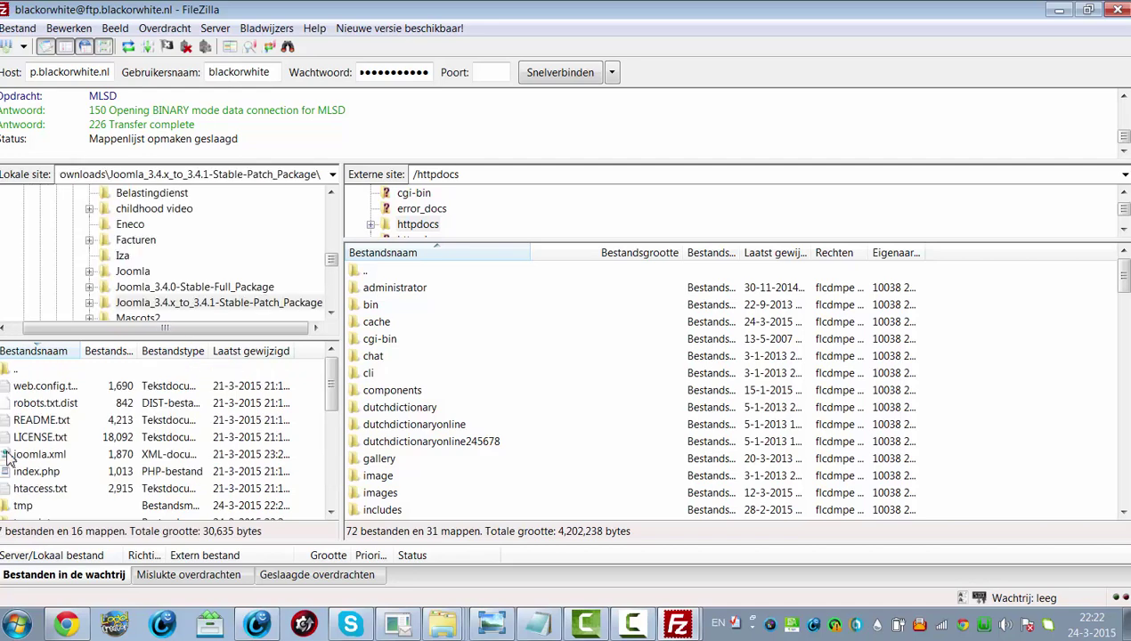
Upload all files and folders of the patch package to /httpdocs, always overwriting existing target files
click(38, 389)
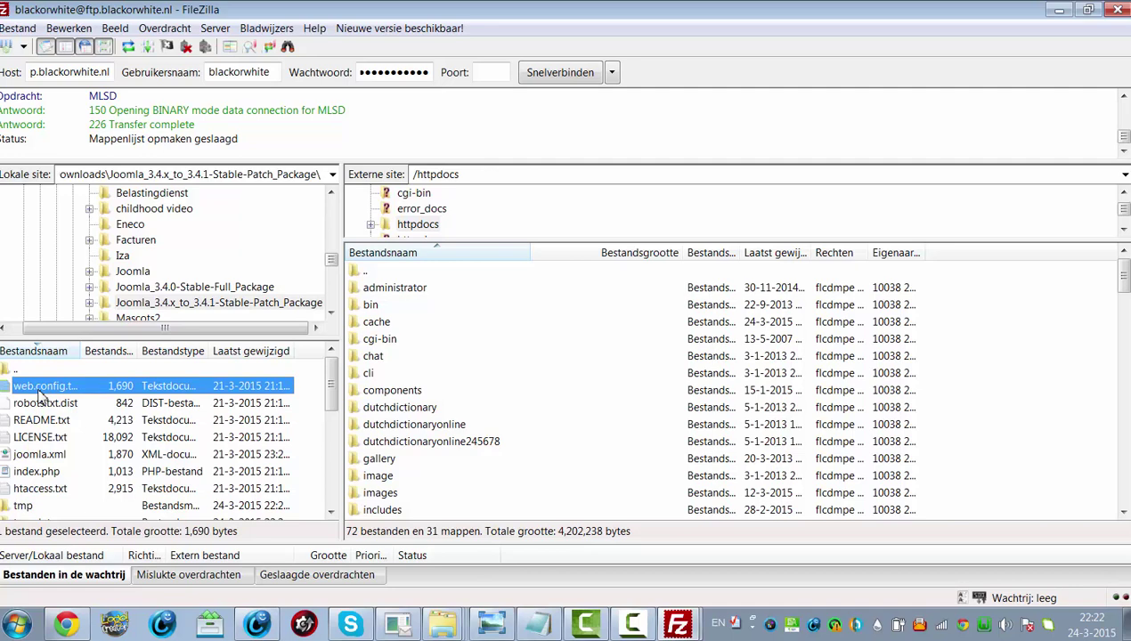
key(ctrl+a)
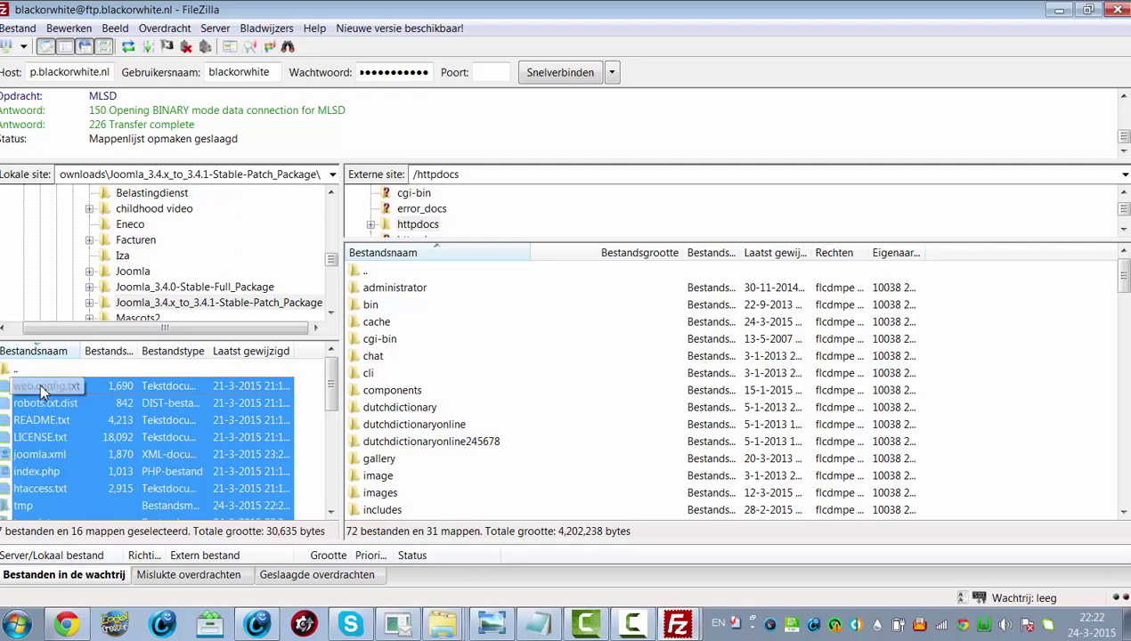
right_click(41, 383)
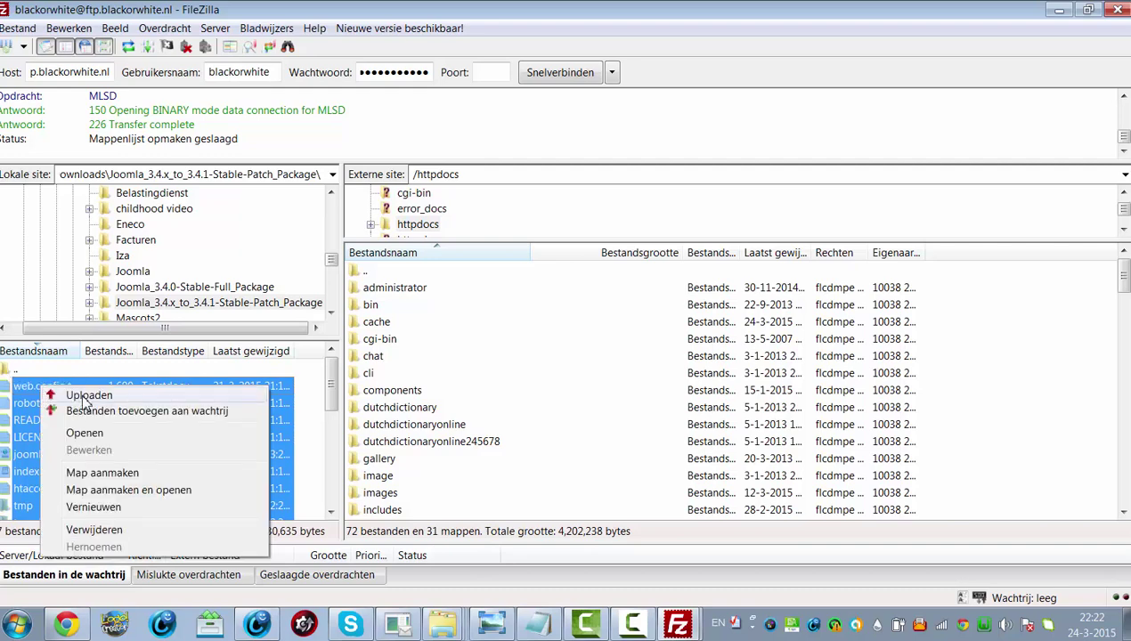
click(86, 397)
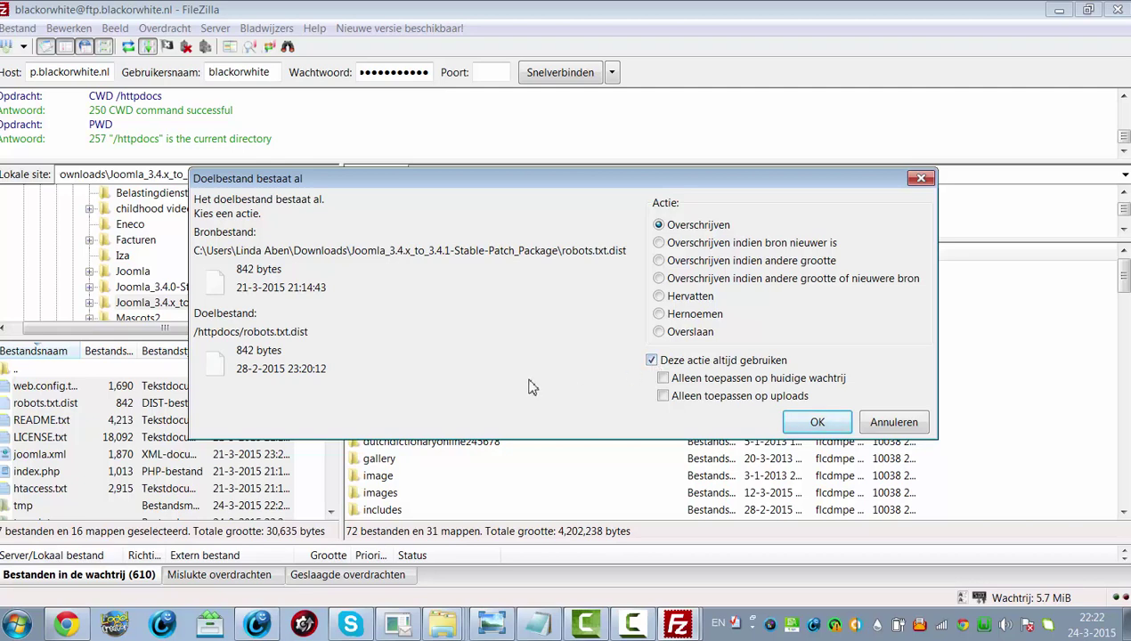
click(817, 424)
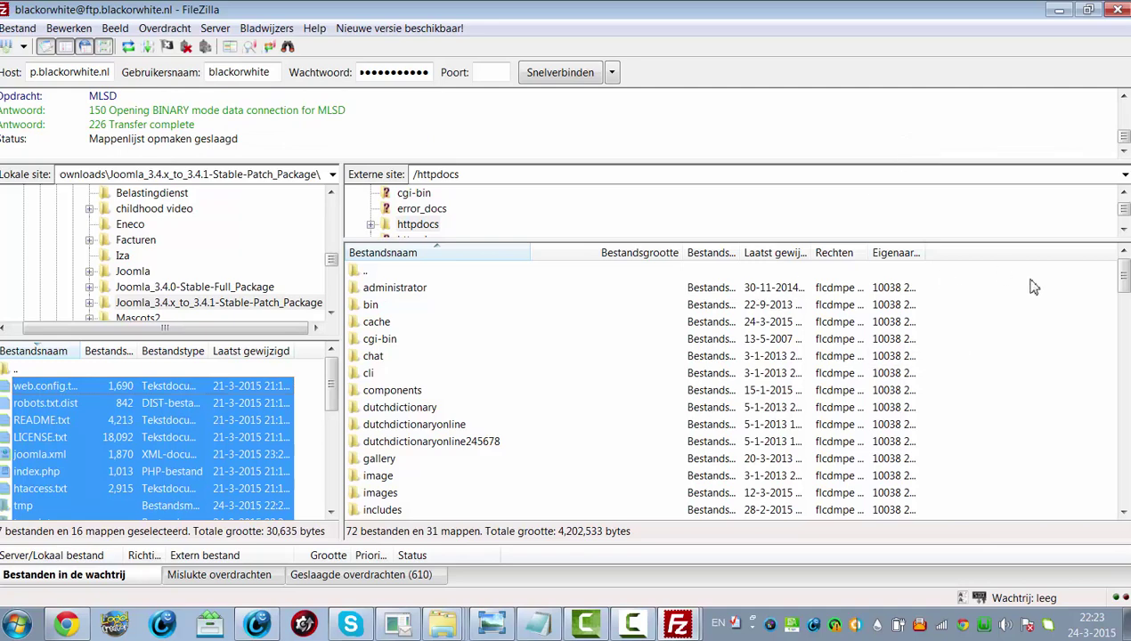
Switch to Chrome and reload the Joomla! administrator page at blackorwhite.nl/administrator/
click(66, 626)
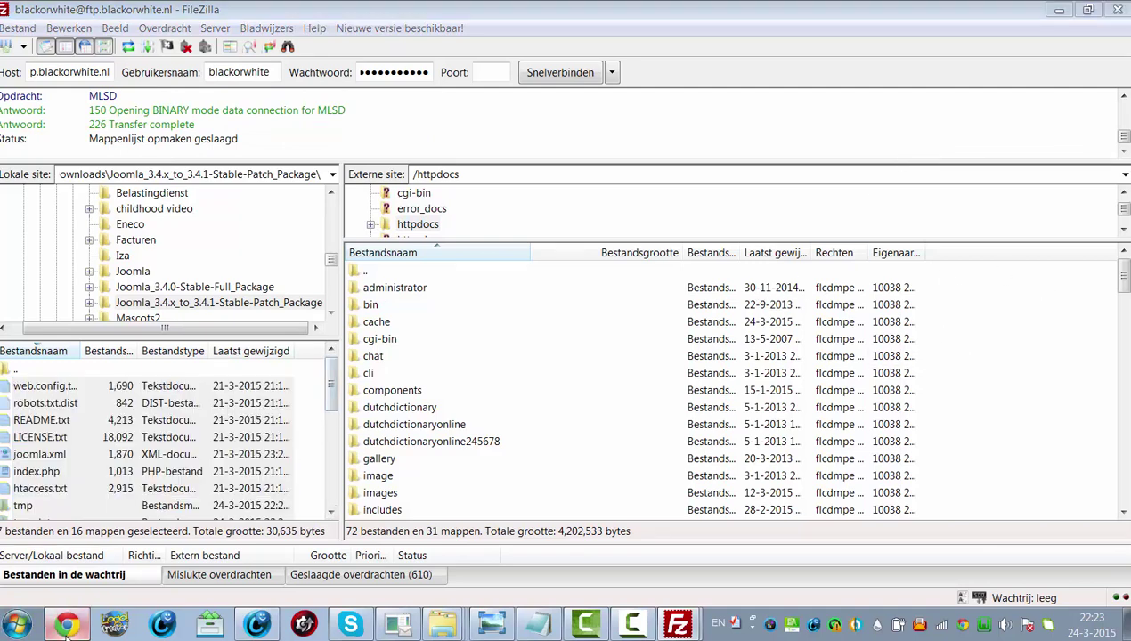
click(83, 9)
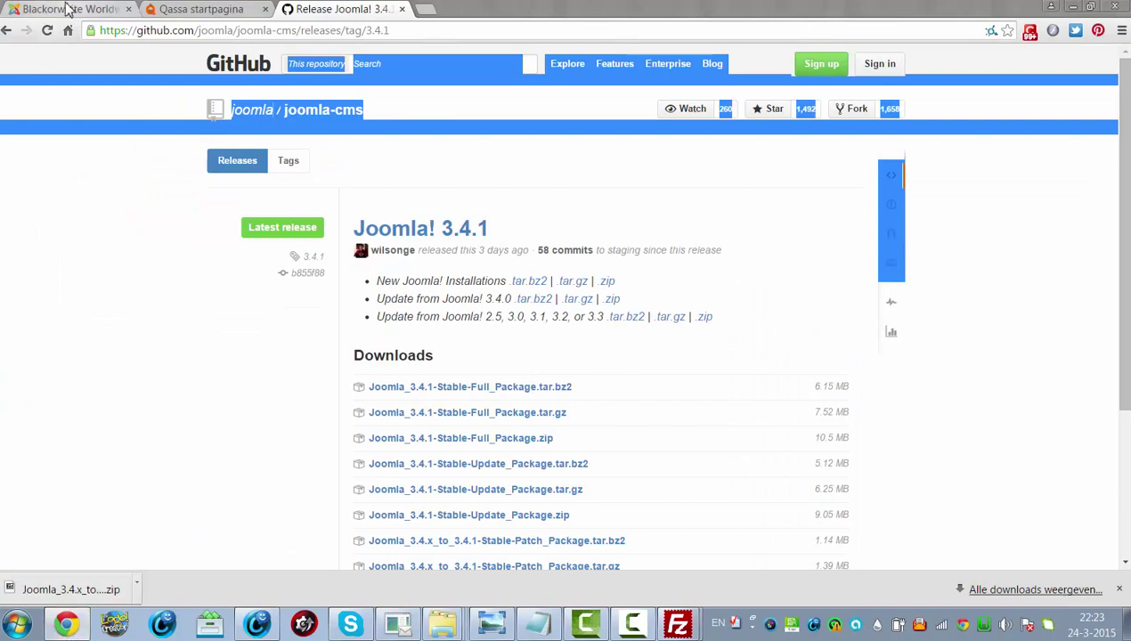
click(194, 34)
key(Return)
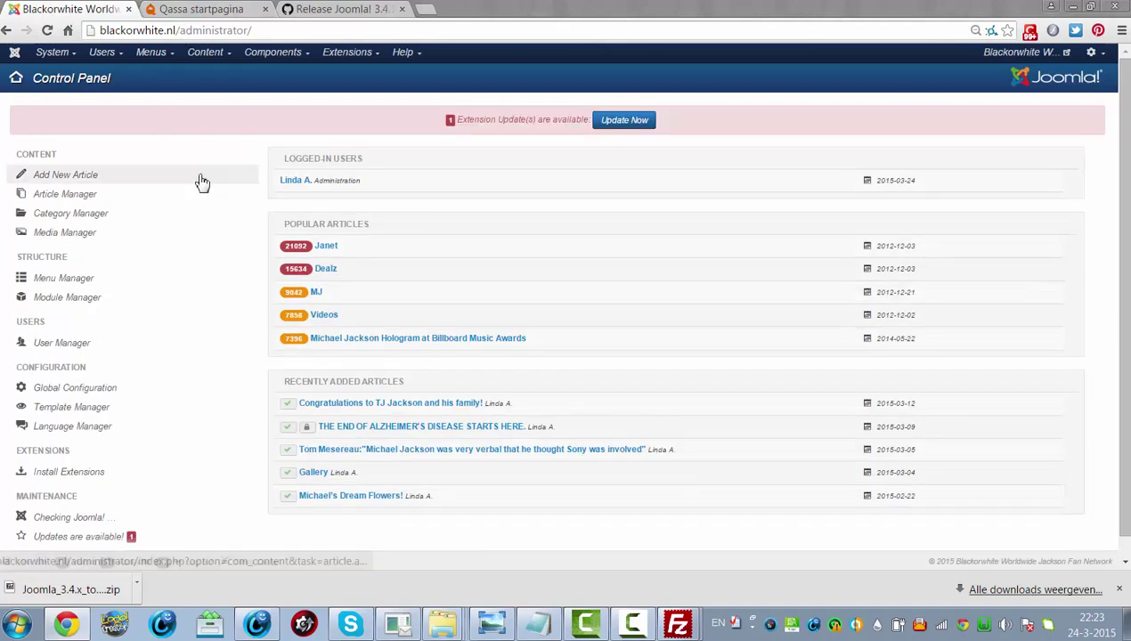
Open the Extension Manager's Database view and fix the reported database problems
click(350, 55)
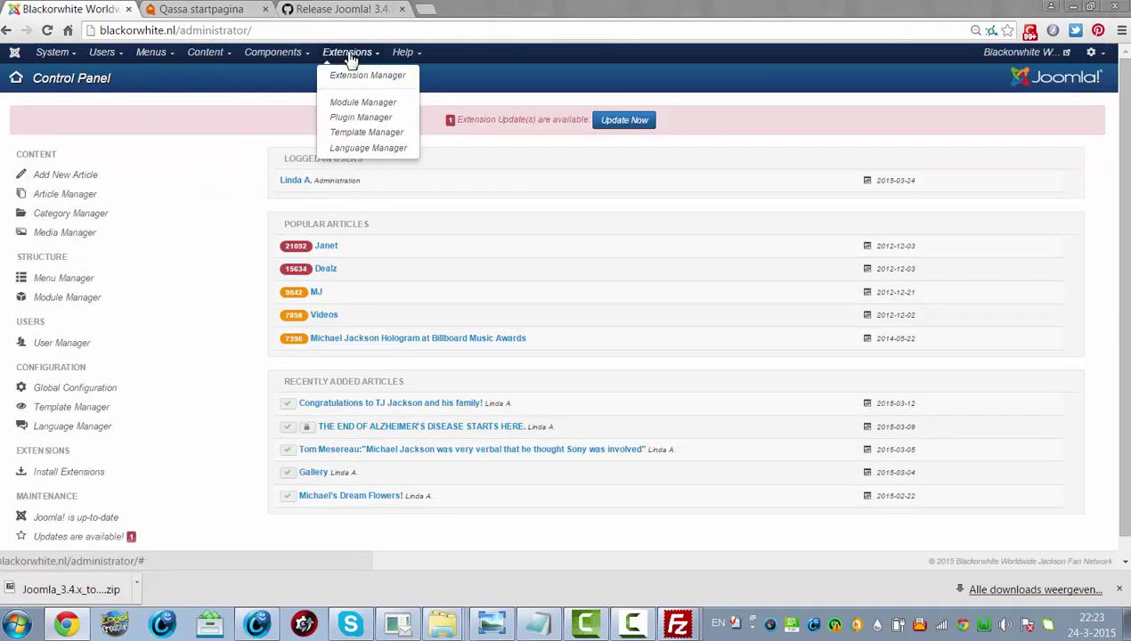
click(352, 76)
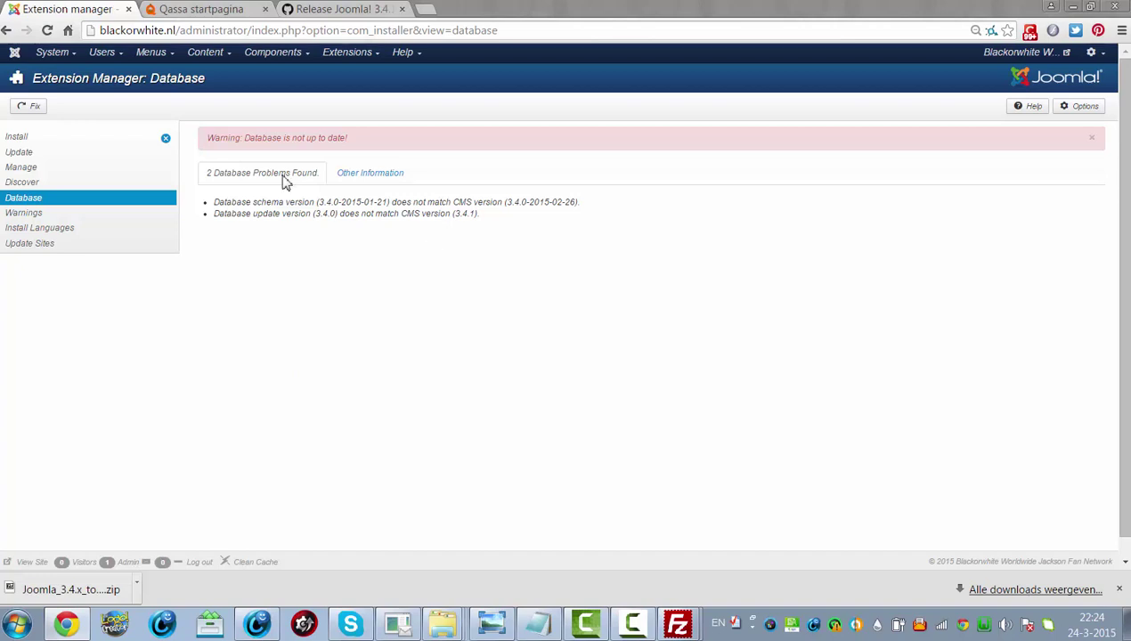
click(25, 106)
click(38, 108)
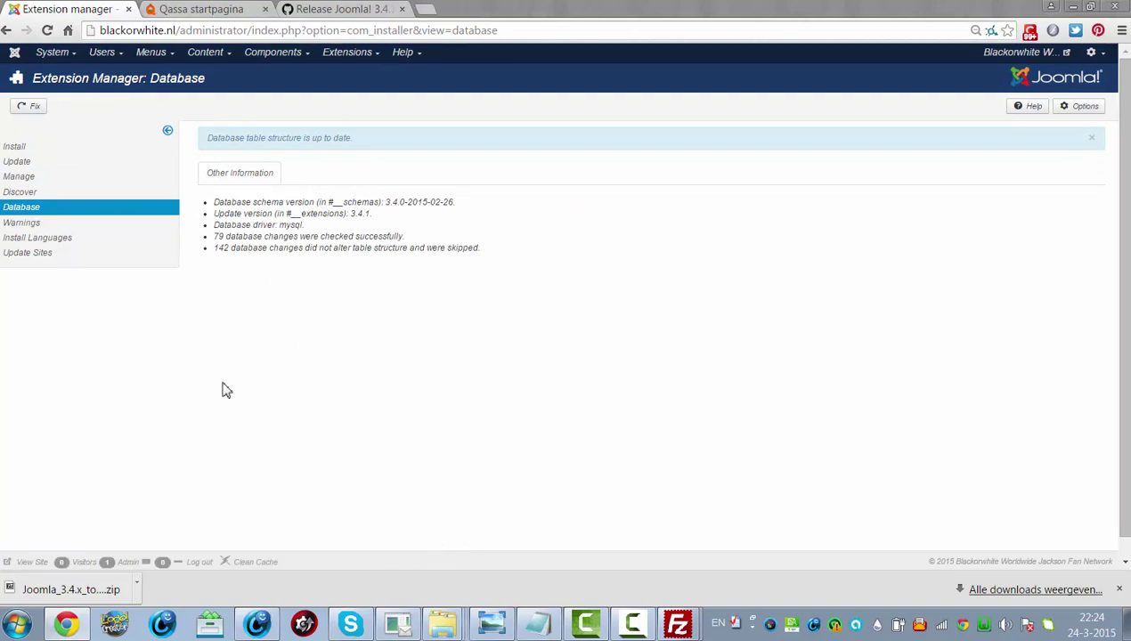
click(63, 57)
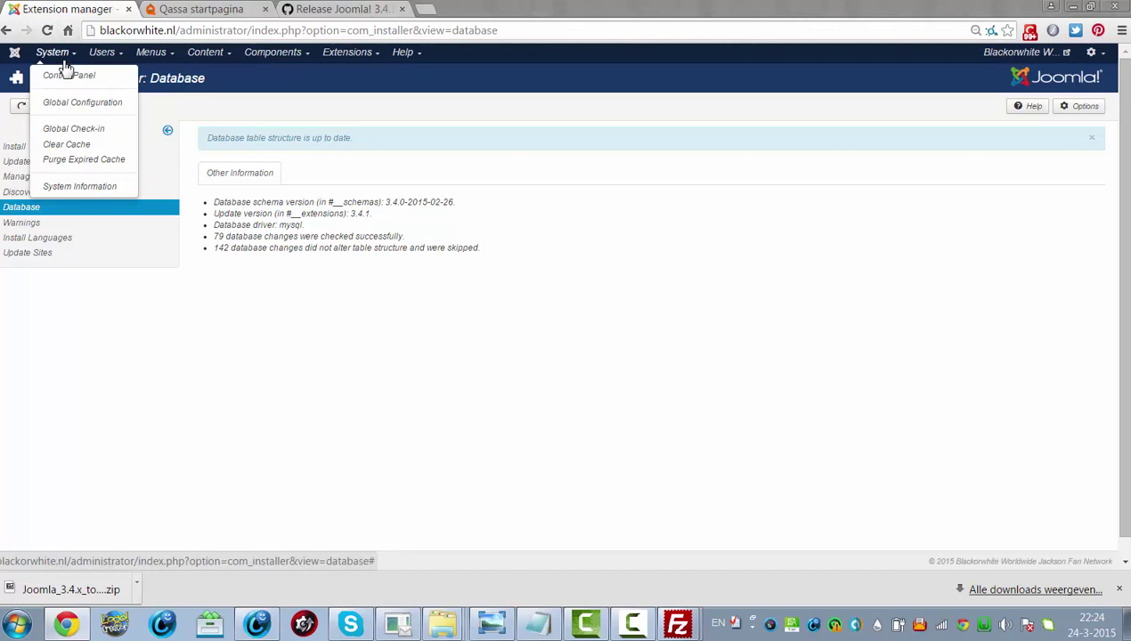
click(273, 52)
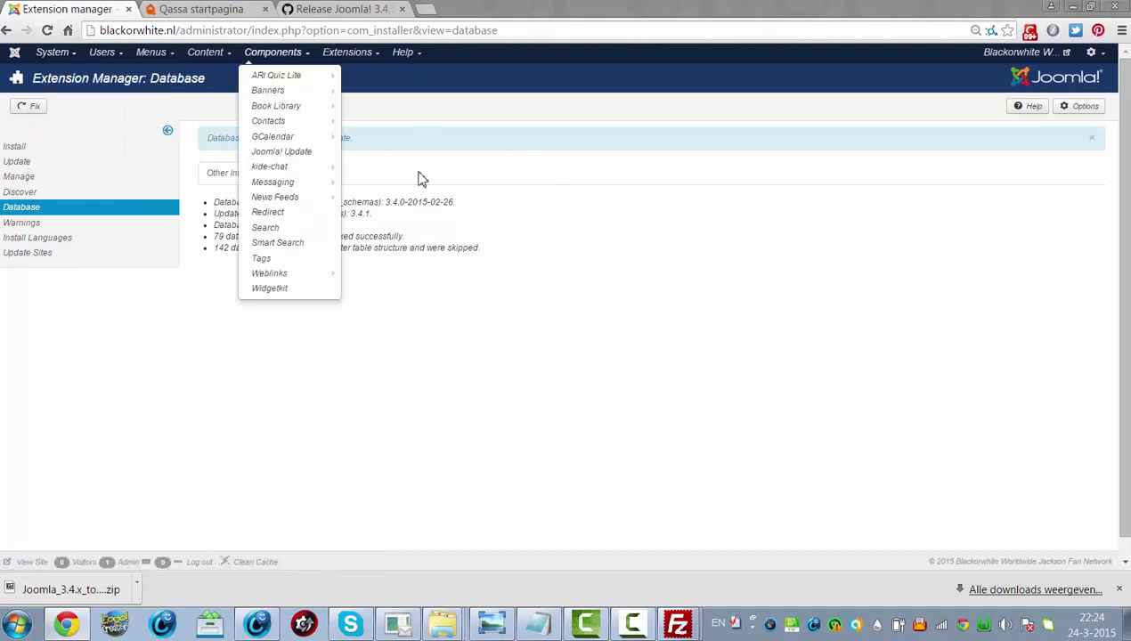
click(47, 56)
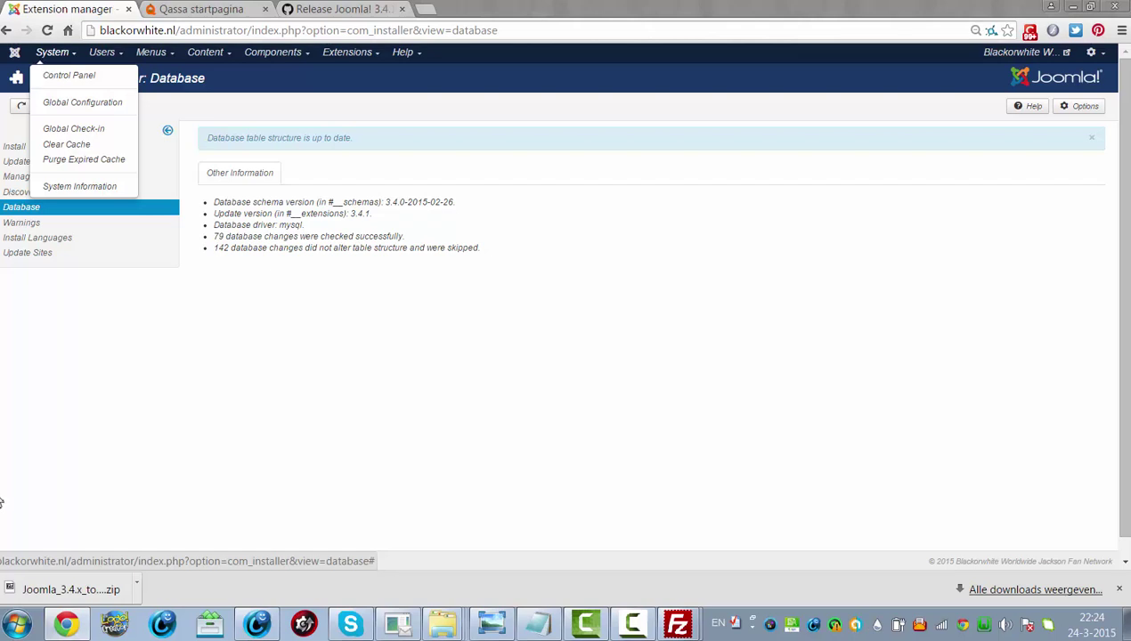
click(150, 294)
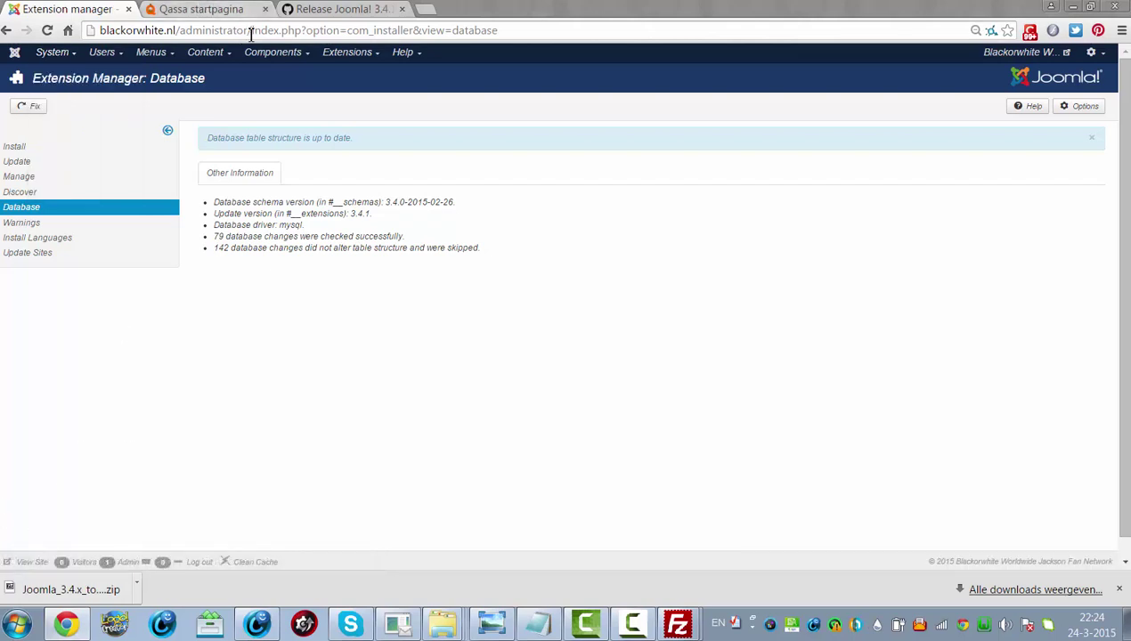
Return to blackorwhite.nl/administrator/ and check the installed Joomla! version in the System Information
drag(250, 33, 795, 40)
key(BackSpace)
key(Return)
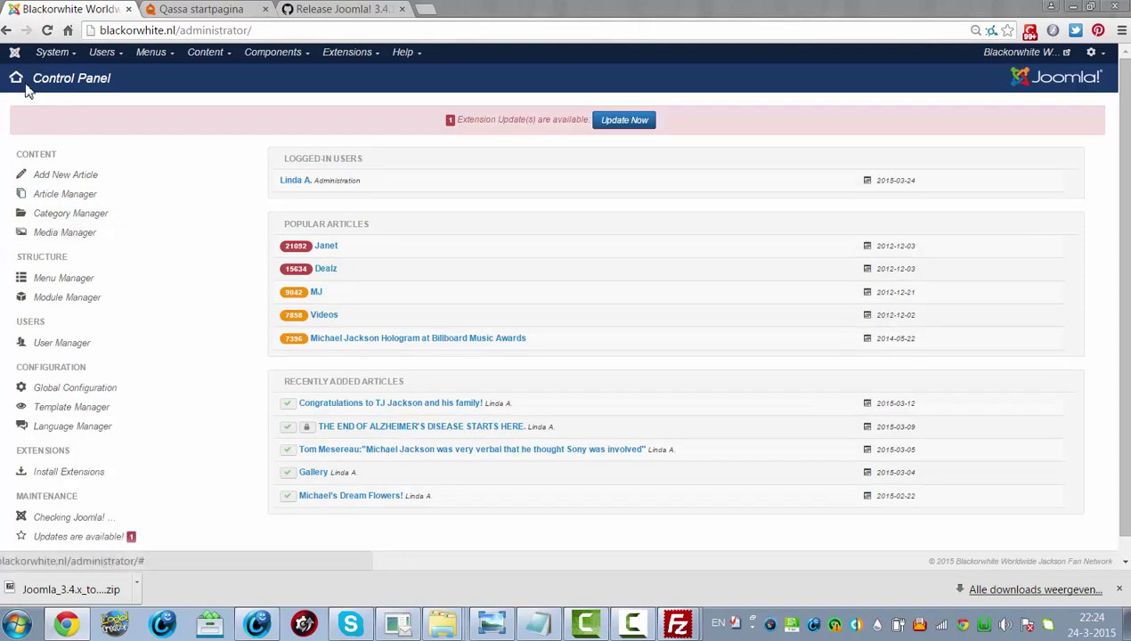
click(52, 52)
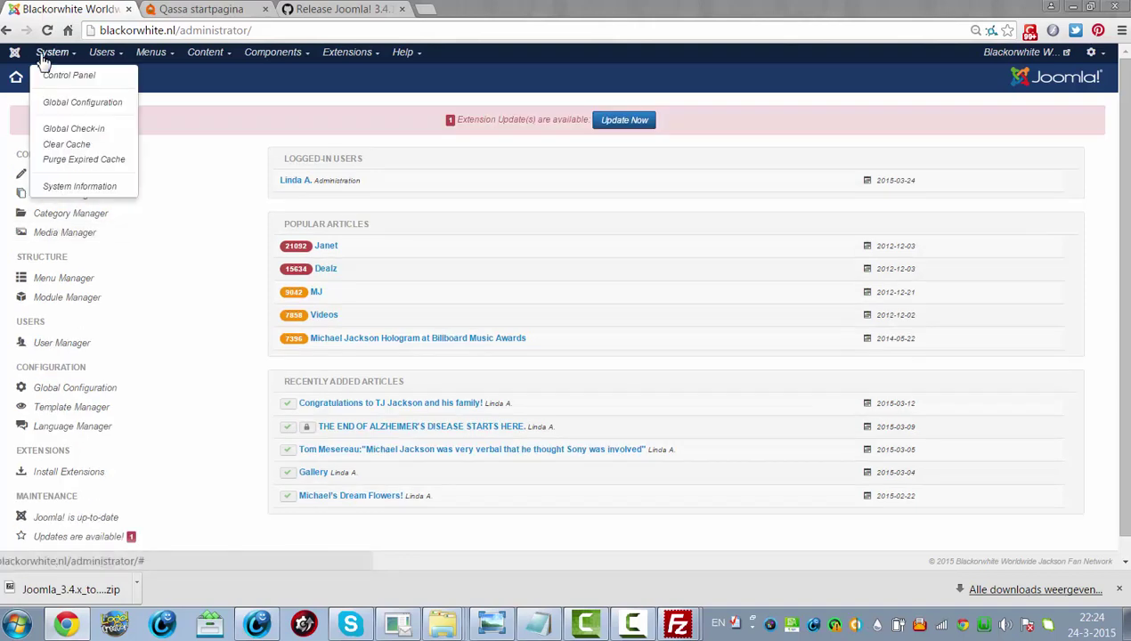
click(80, 186)
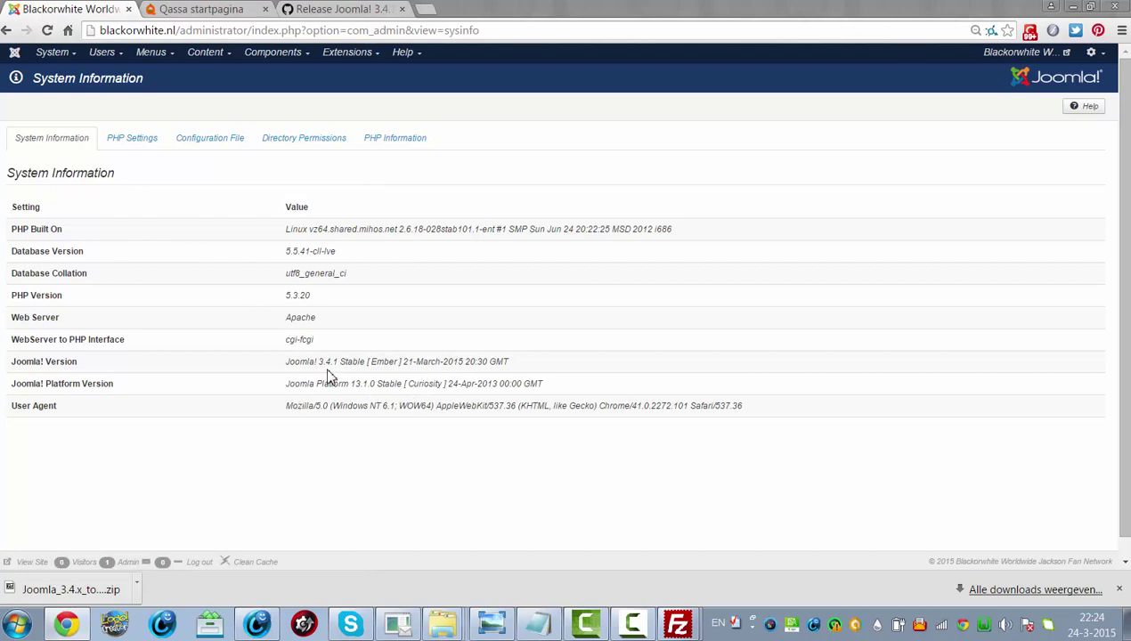
Go back to the control panel, log out of the administrator and log in again with the prefilled credentials
click(6, 30)
scroll(1094, 190, down, 1)
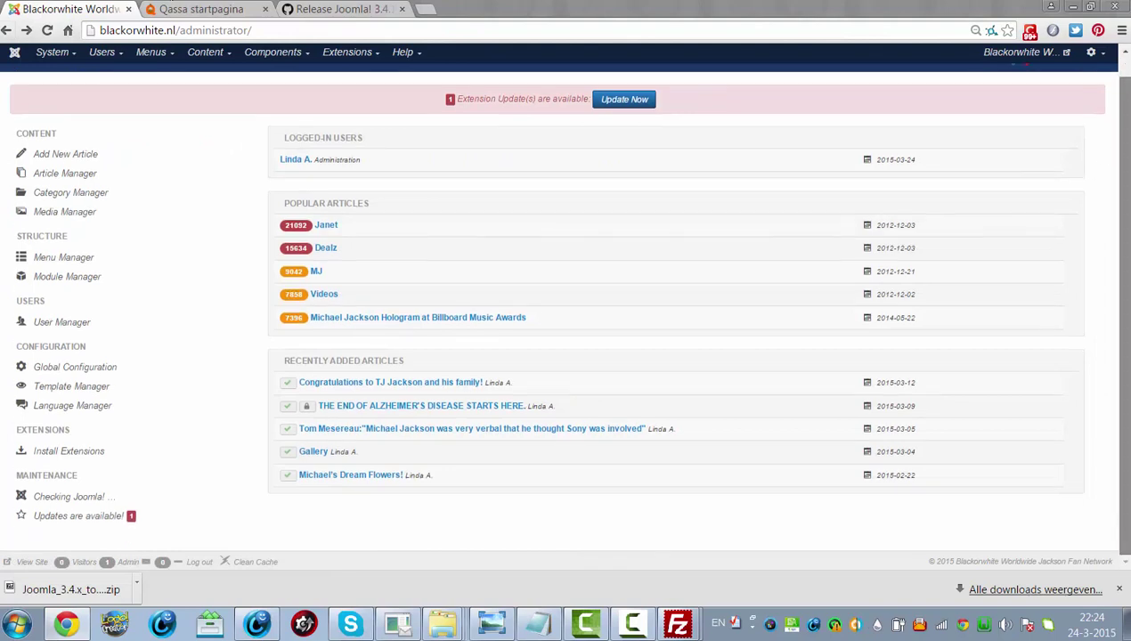
click(156, 514)
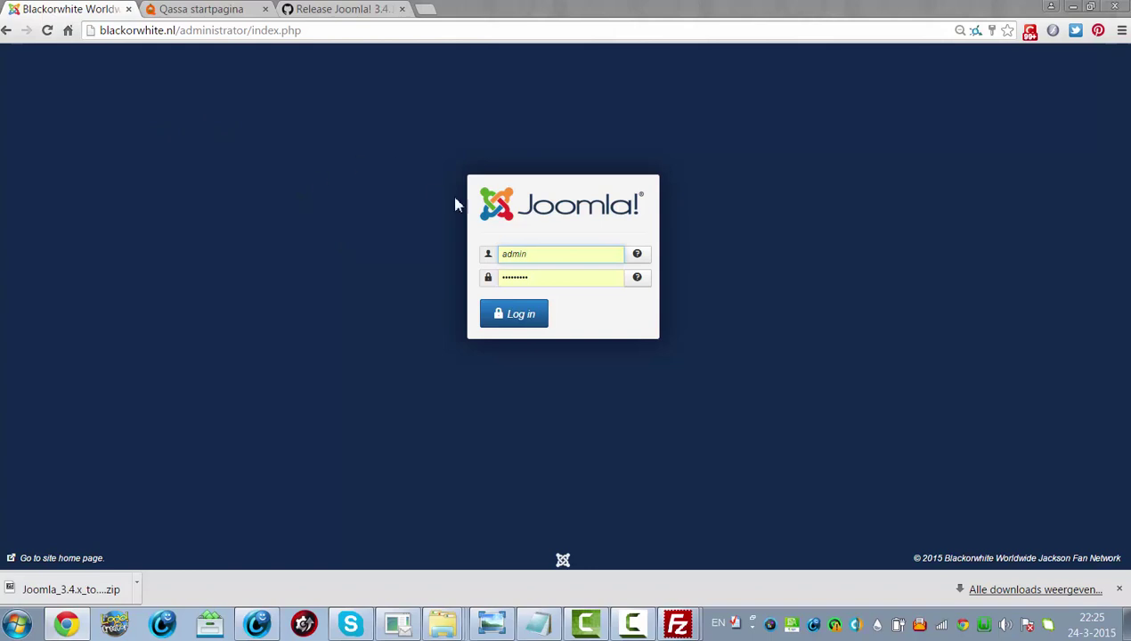
click(514, 322)
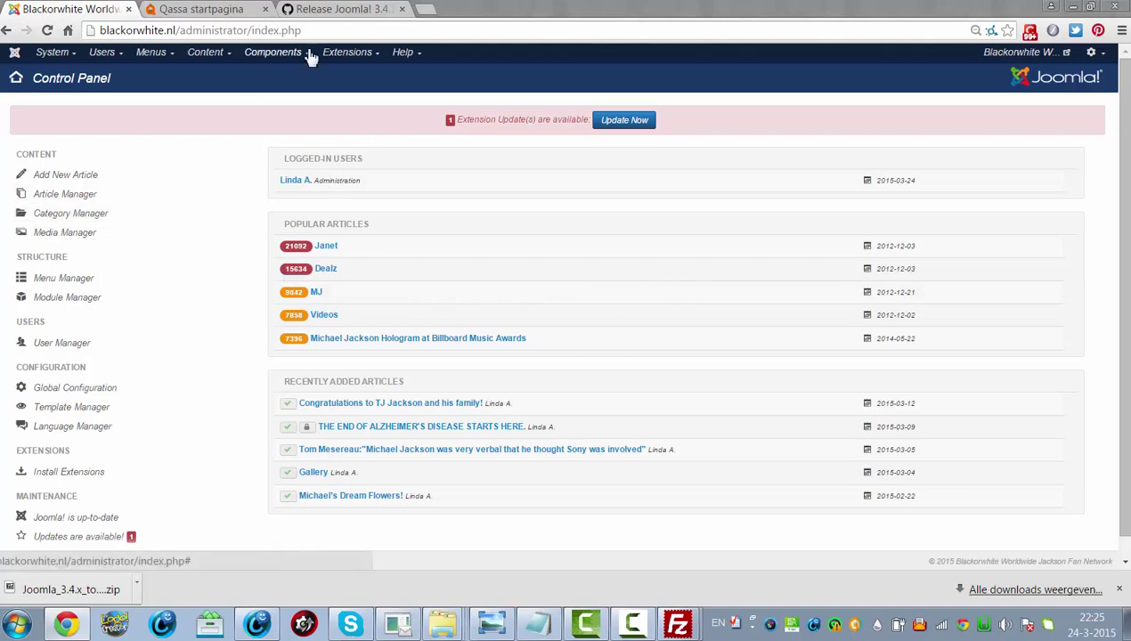
Load the public website blackorwhite.nl in place of the GitHub release page to check it
click(343, 9)
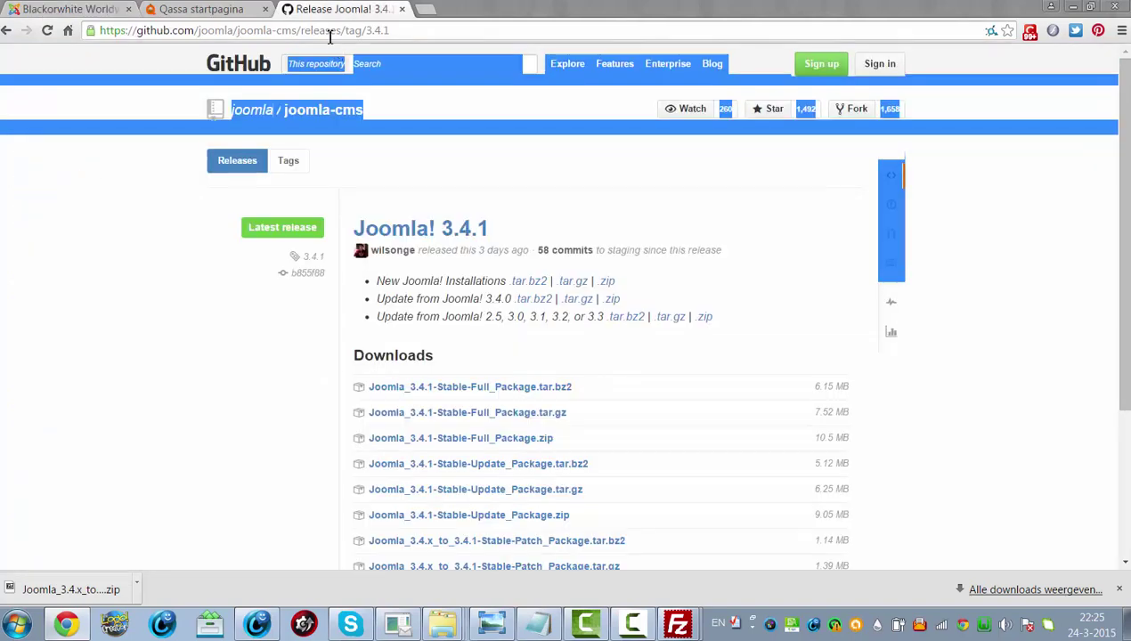
click(330, 32)
text(blackorwhite.nl)
key(Return)
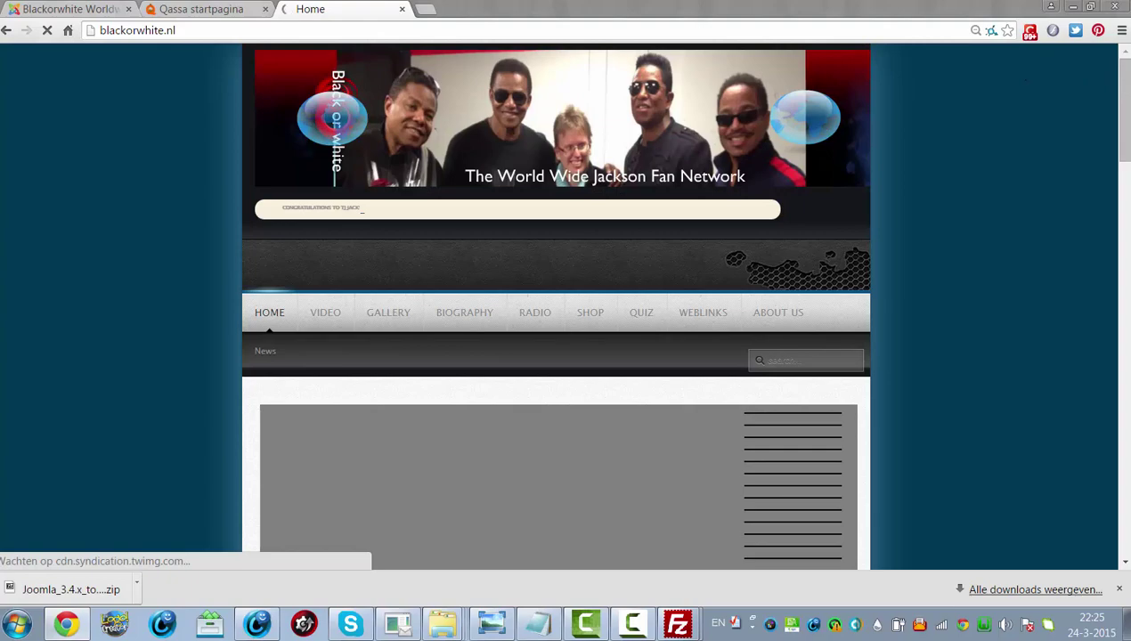
Look through the public home page of blackorwhite.nl from its video section to the articles, and return to its header
scroll(566, 303, down, 3)
scroll(566, 303, down, 3)
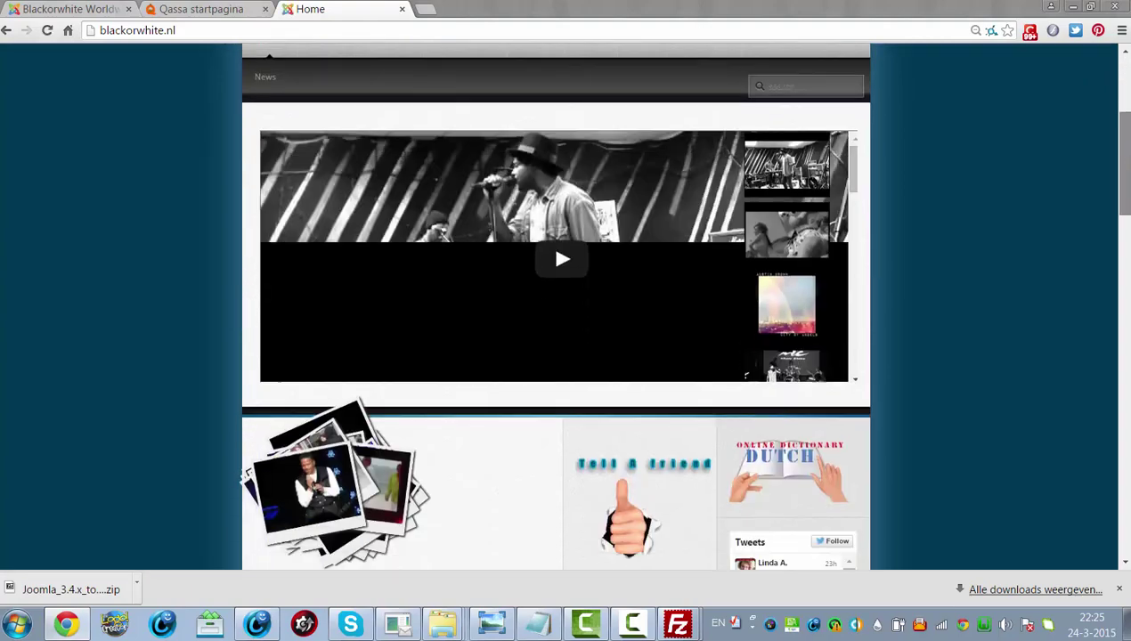
scroll(565, 303, down, 6)
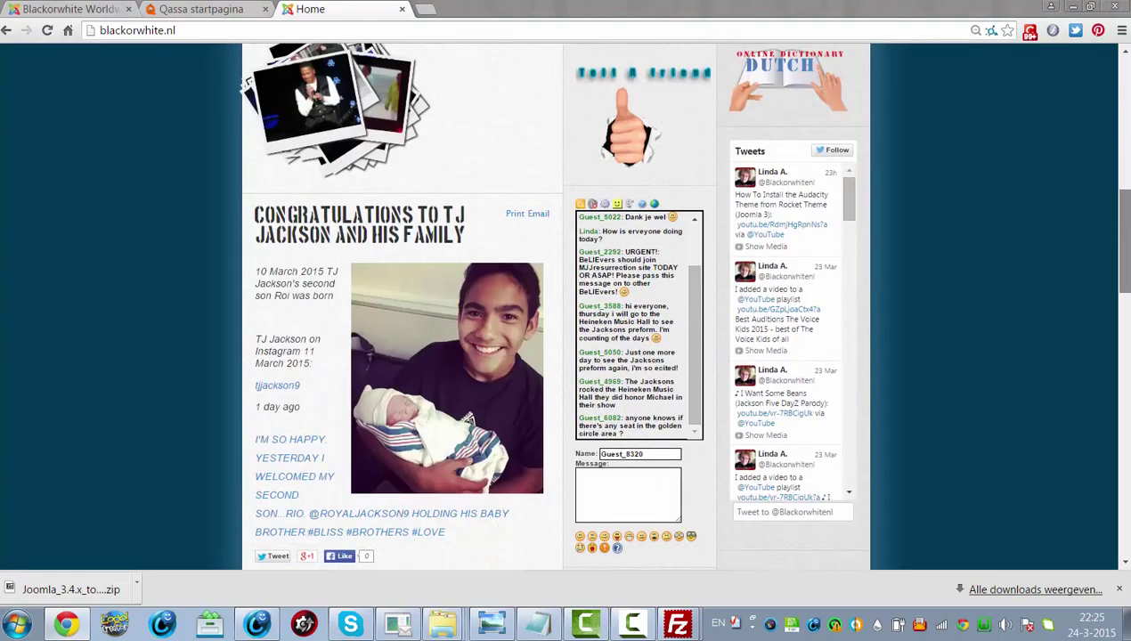
scroll(1109, 89, down, 2)
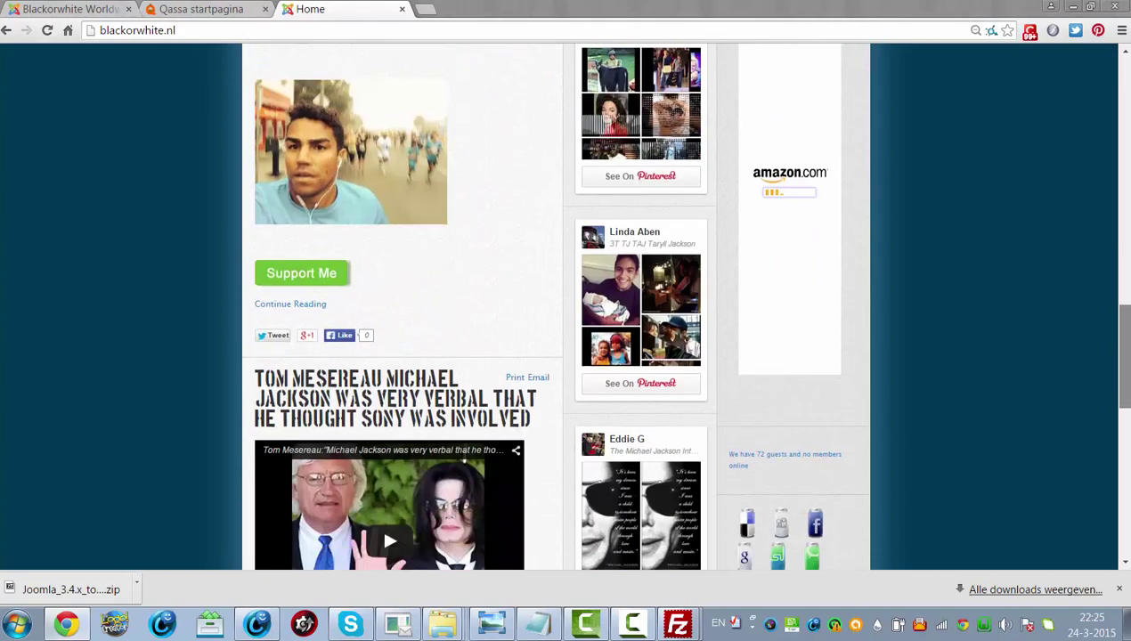
scroll(1109, 89, up, 15)
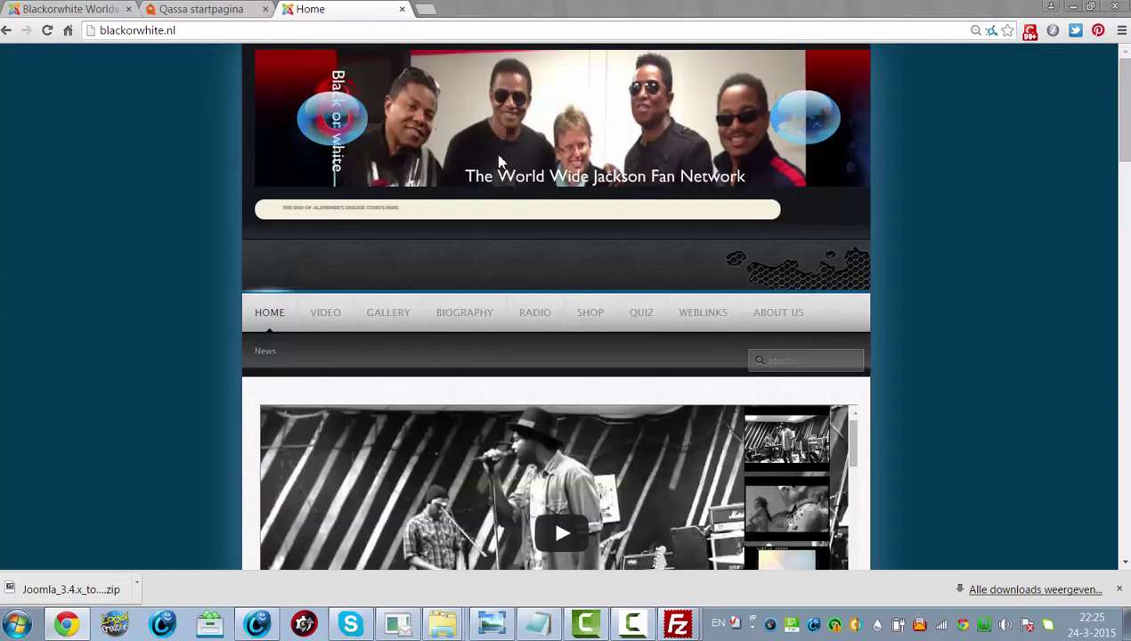
Open the site's Video and Gallery pages and look over the content of each
click(326, 324)
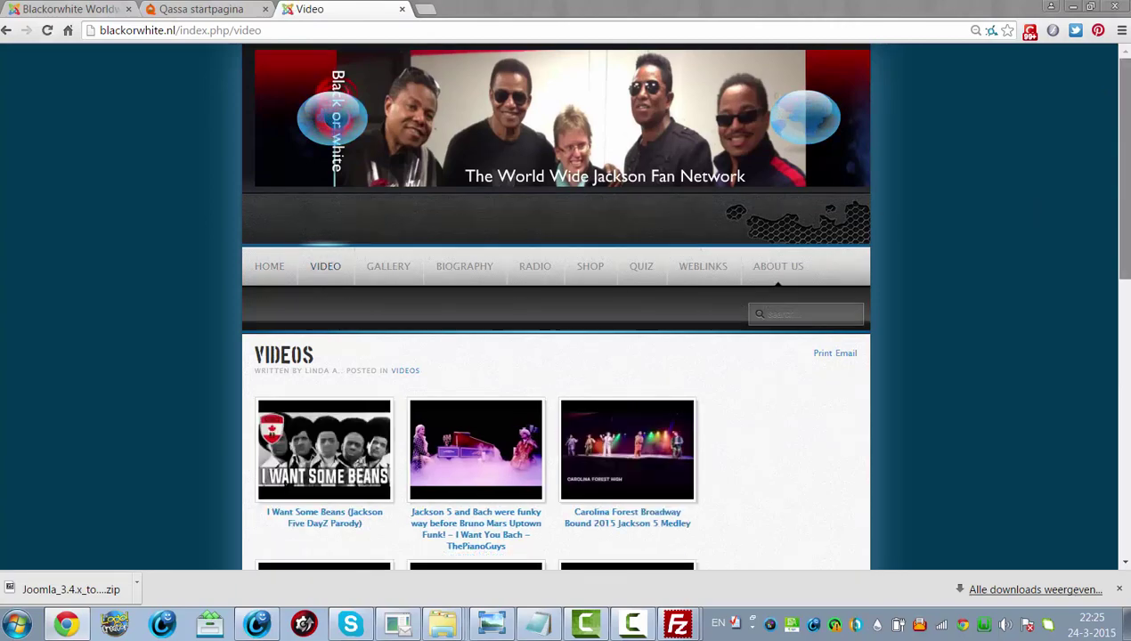
scroll(529, 236, down, 3)
scroll(530, 236, up, 2)
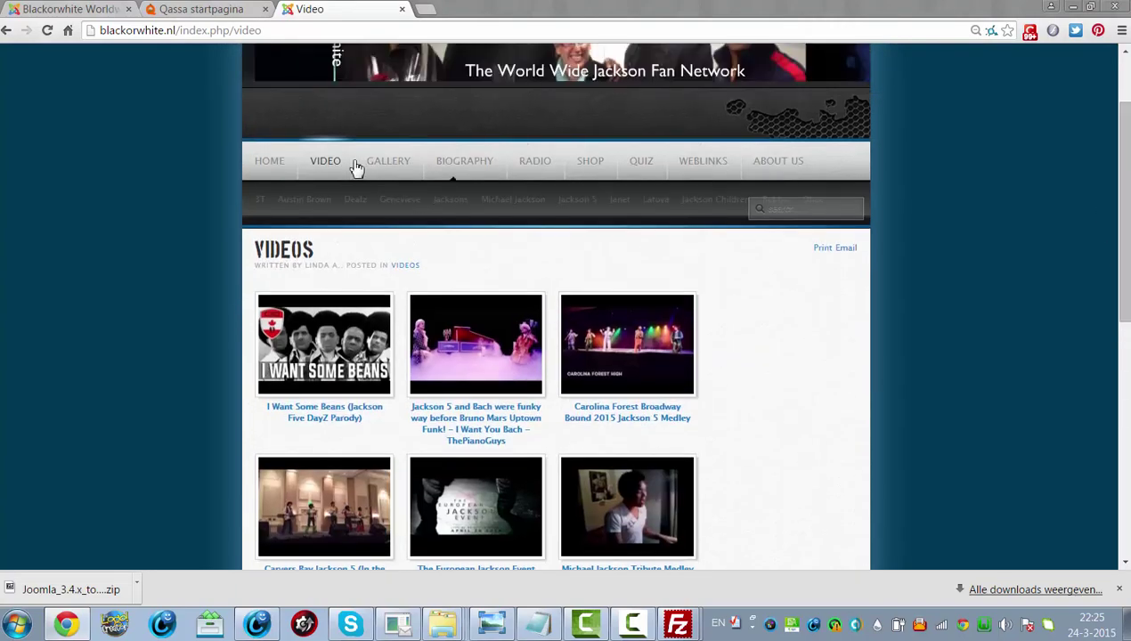
click(372, 165)
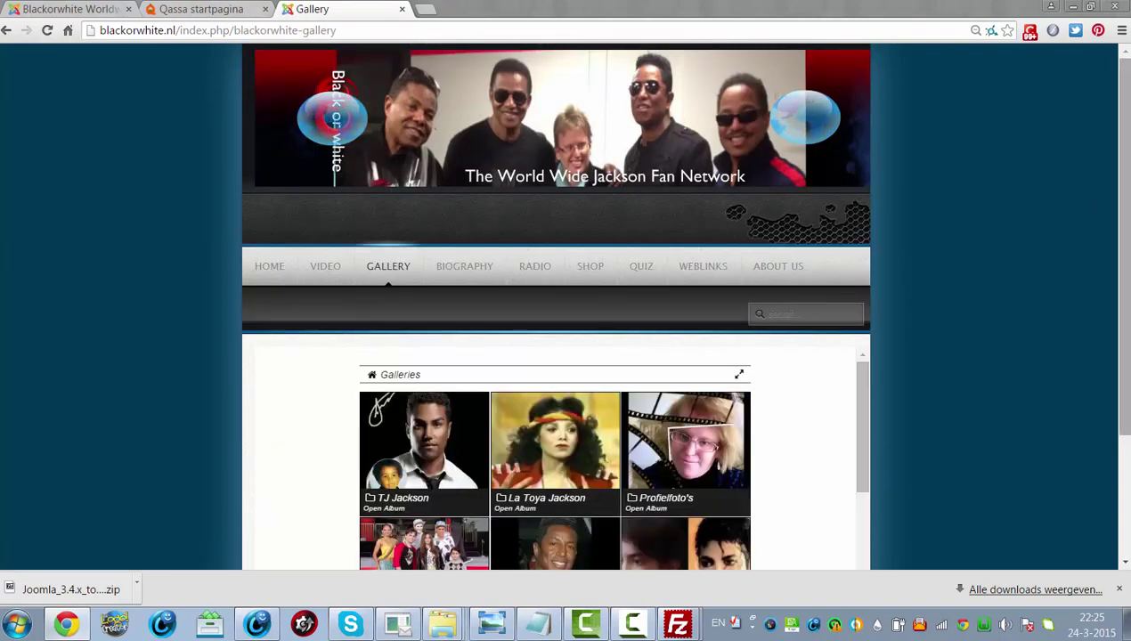
scroll(1116, 164, down, 2)
scroll(557, 312, up, 2)
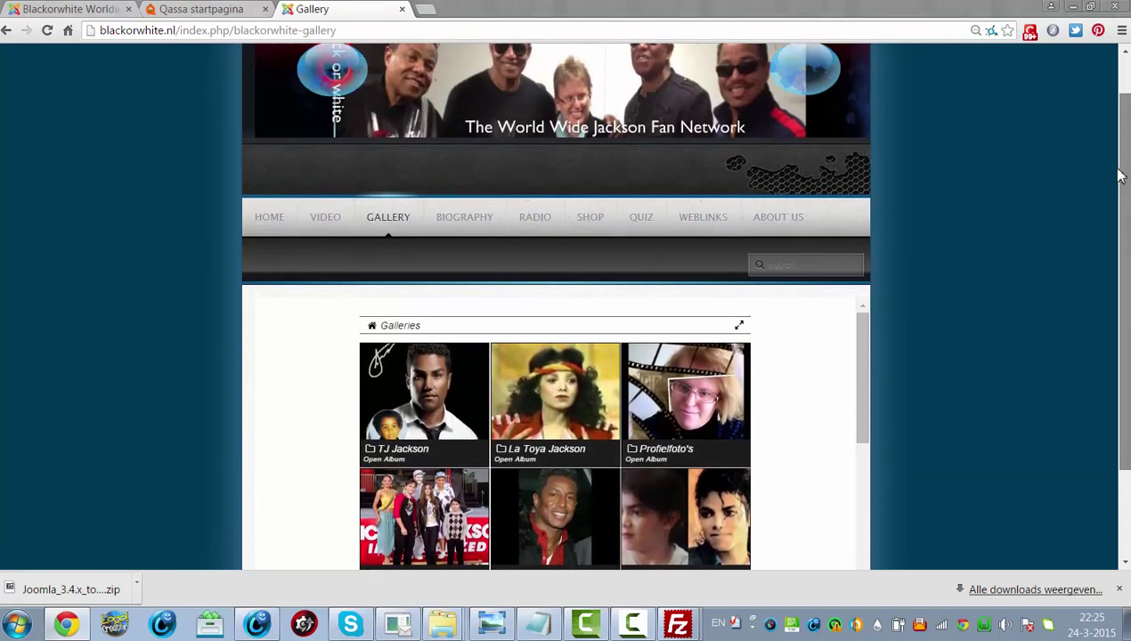
Check the site's Biography, Radio and Shop pages one after another
click(488, 225)
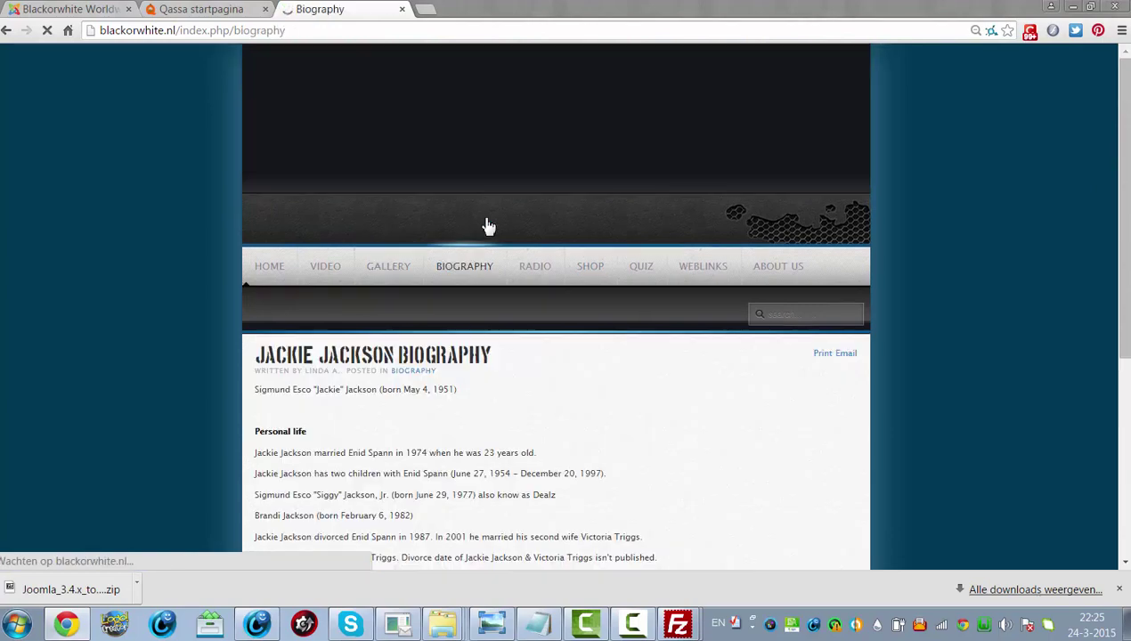
scroll(664, 350, down, 2)
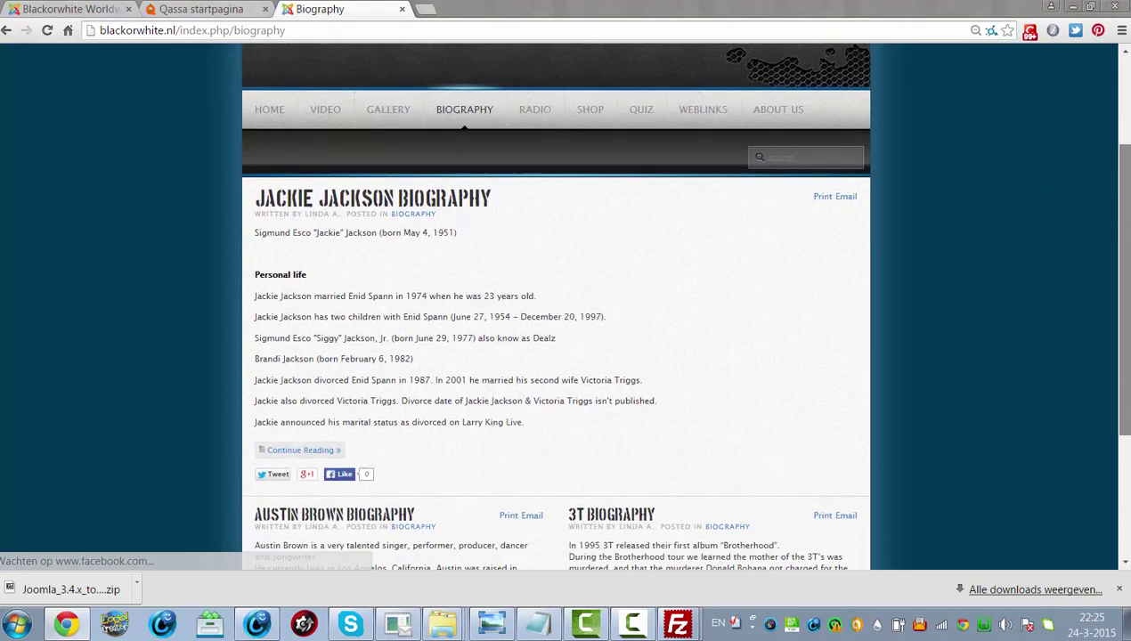
scroll(663, 350, up, 3)
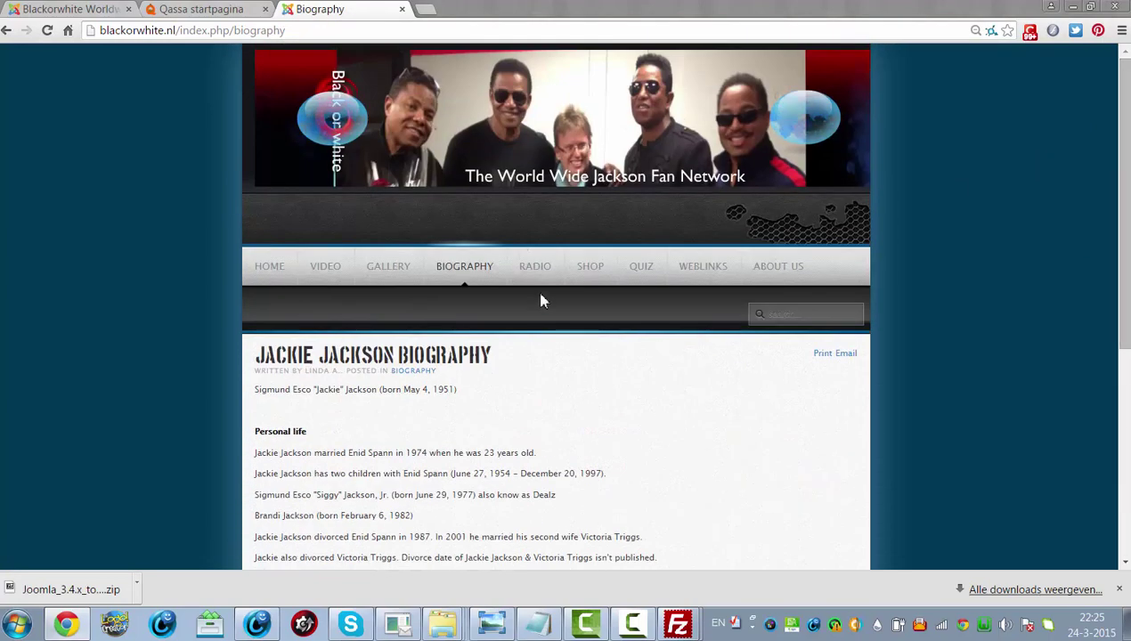
click(545, 282)
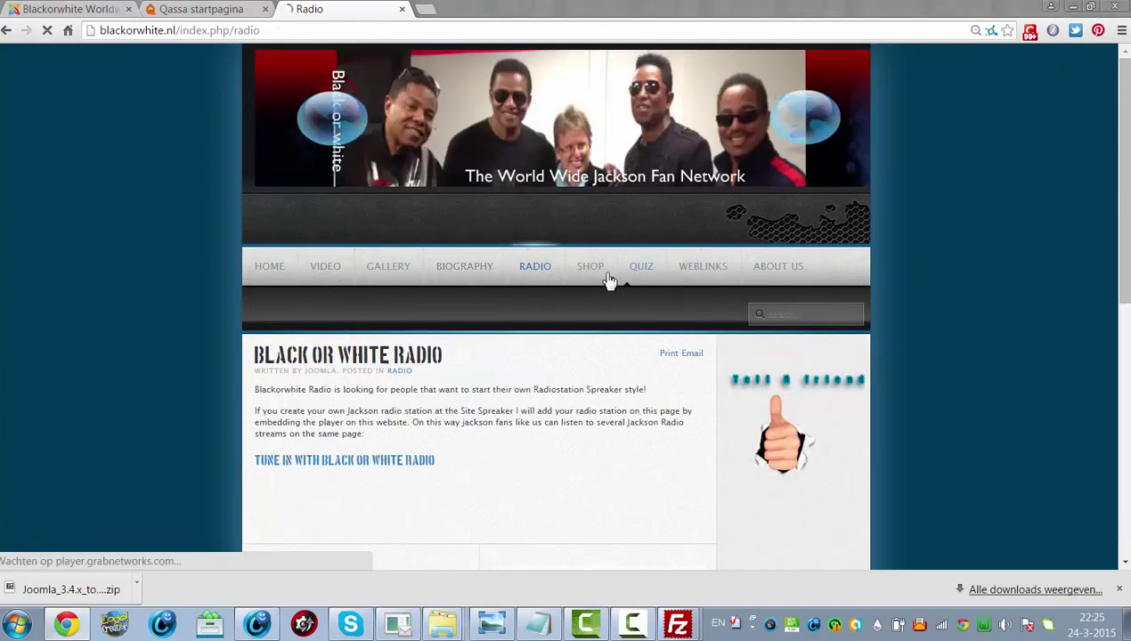
click(610, 280)
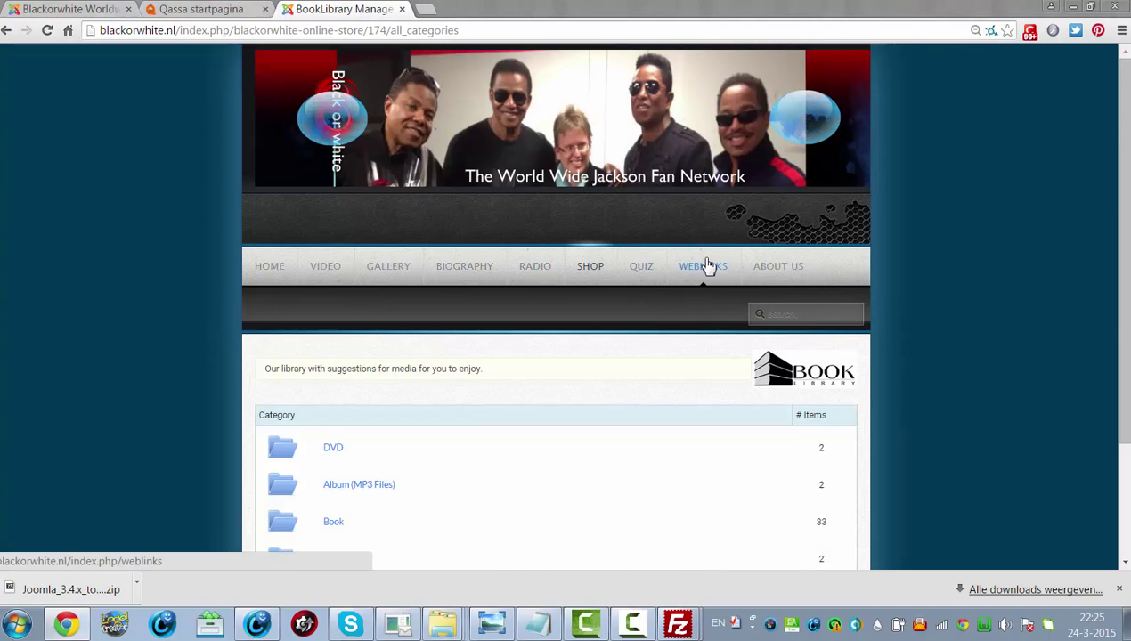
Check the Weblinks and About Us pages of the site and return to its home page
click(706, 267)
click(771, 280)
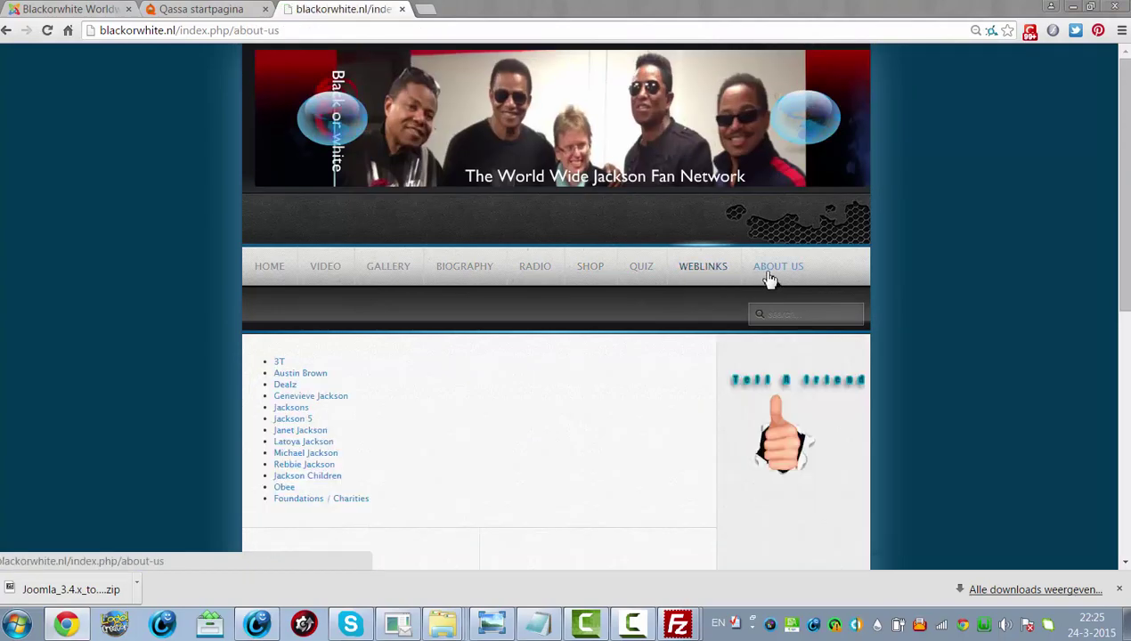
scroll(561, 303, down, 6)
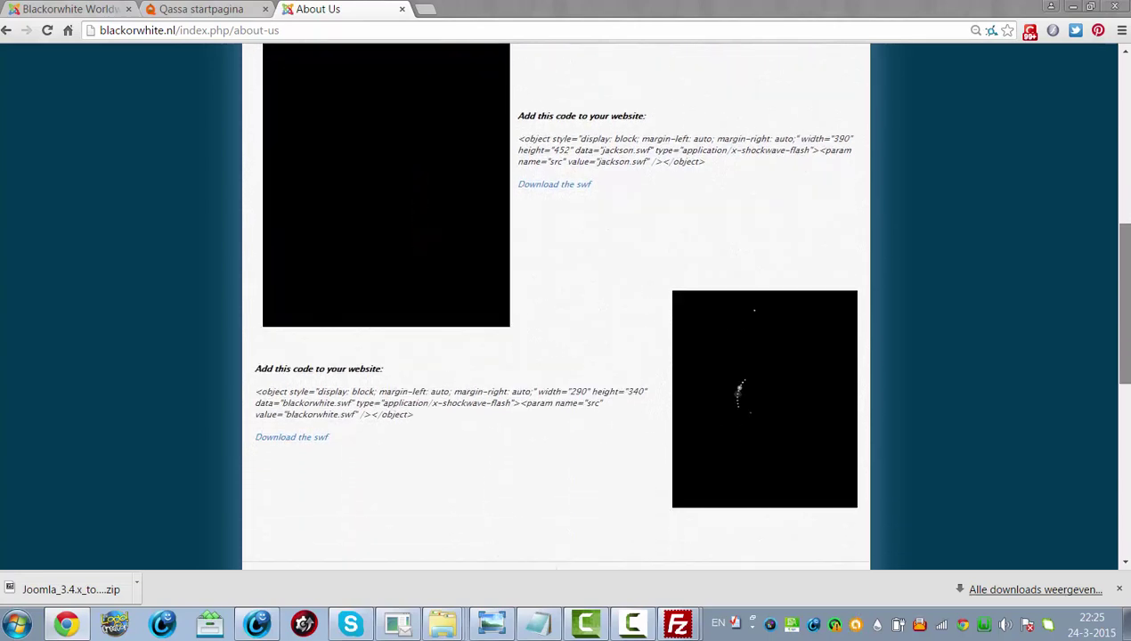
scroll(415, 151, up, 6)
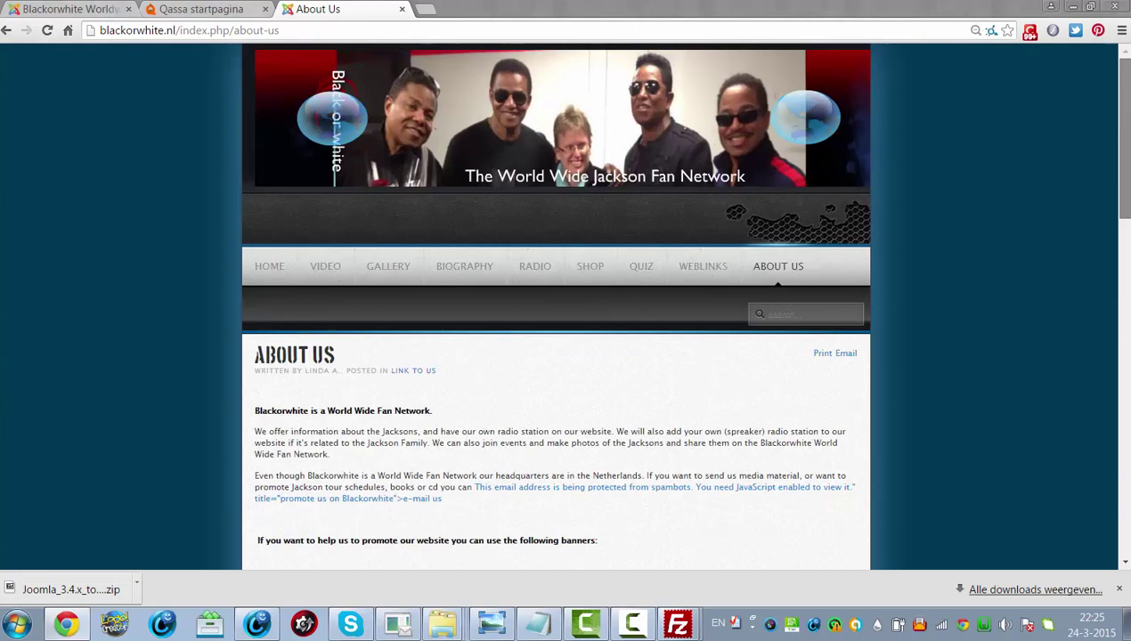
click(267, 269)
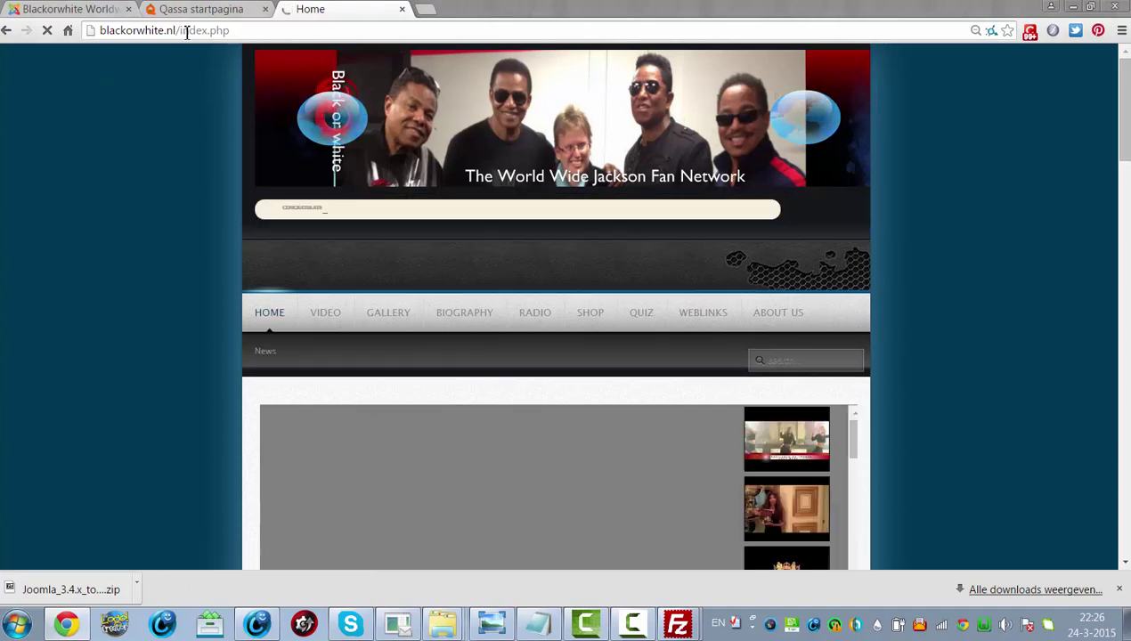
Load the second website, ladyluxe.nl, in place of the blackorwhite.nl home page
click(186, 33)
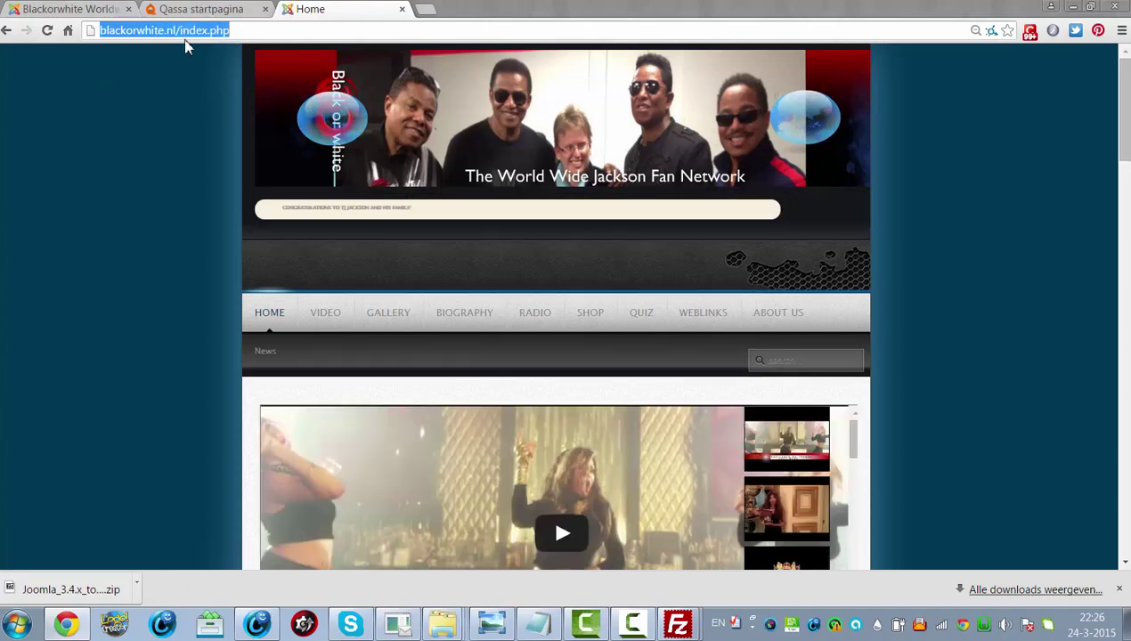
key(BackSpace)
text(ladyluxe.nl)
key(Return)
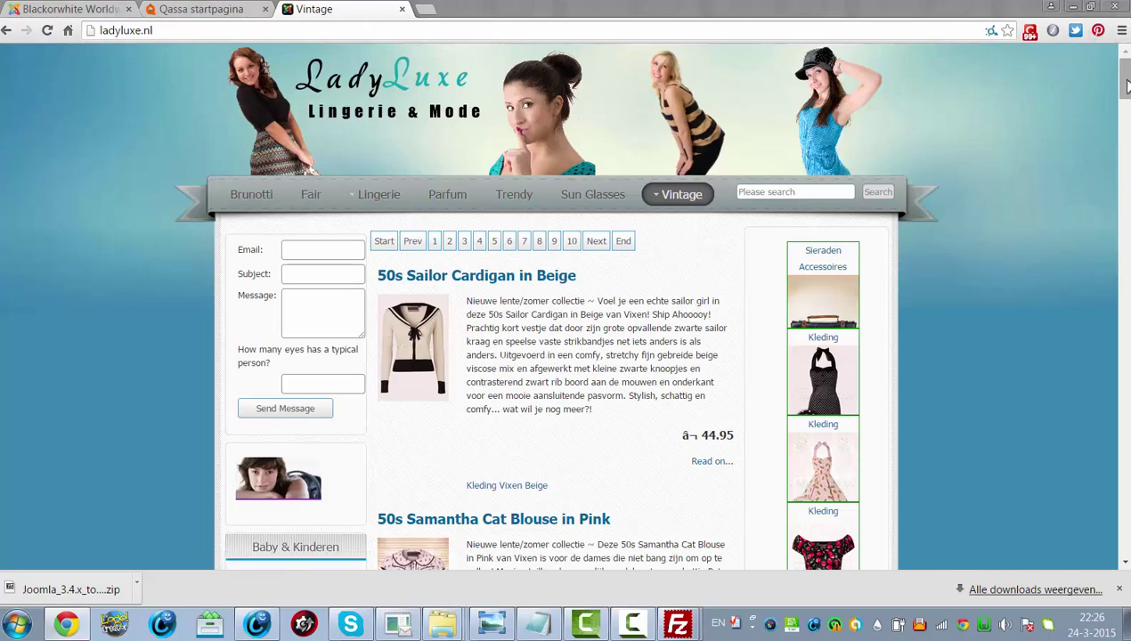
drag(1127, 84, 1056, 43)
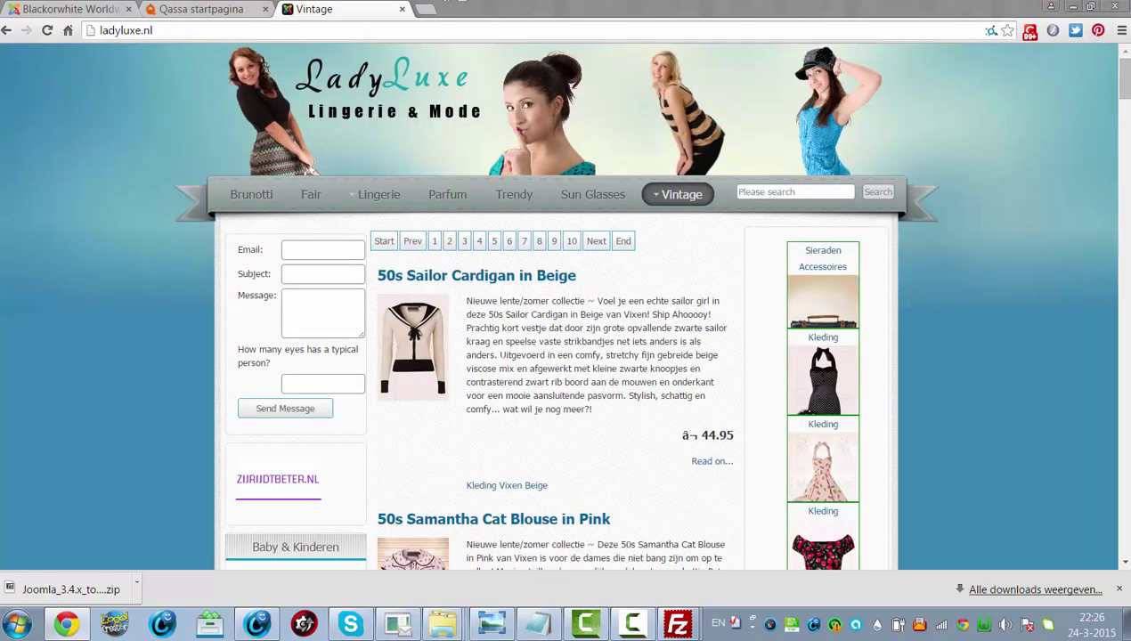
Extend the current address to ladyluxe.nl/administrator and try to open the site's administrator area
click(187, 38)
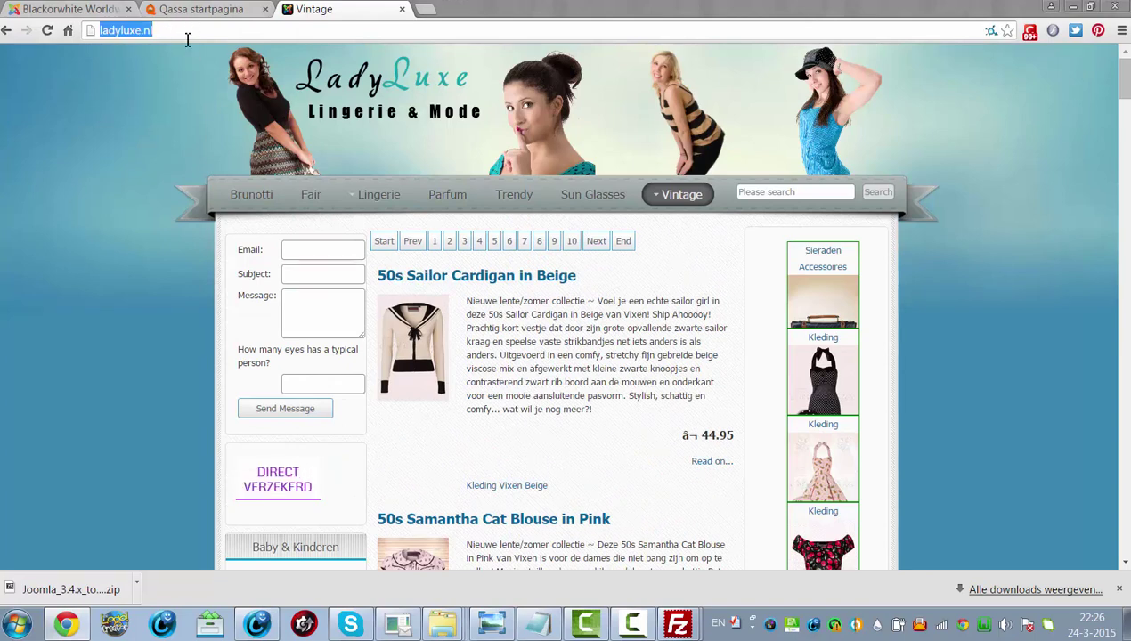
click(192, 39)
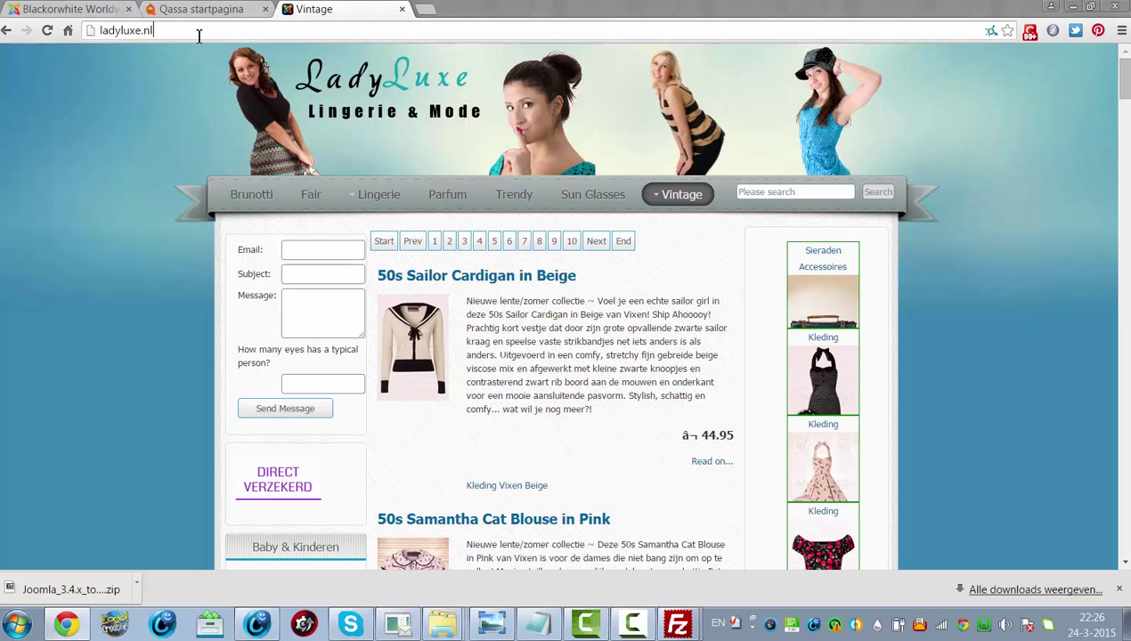
text(/adminis)
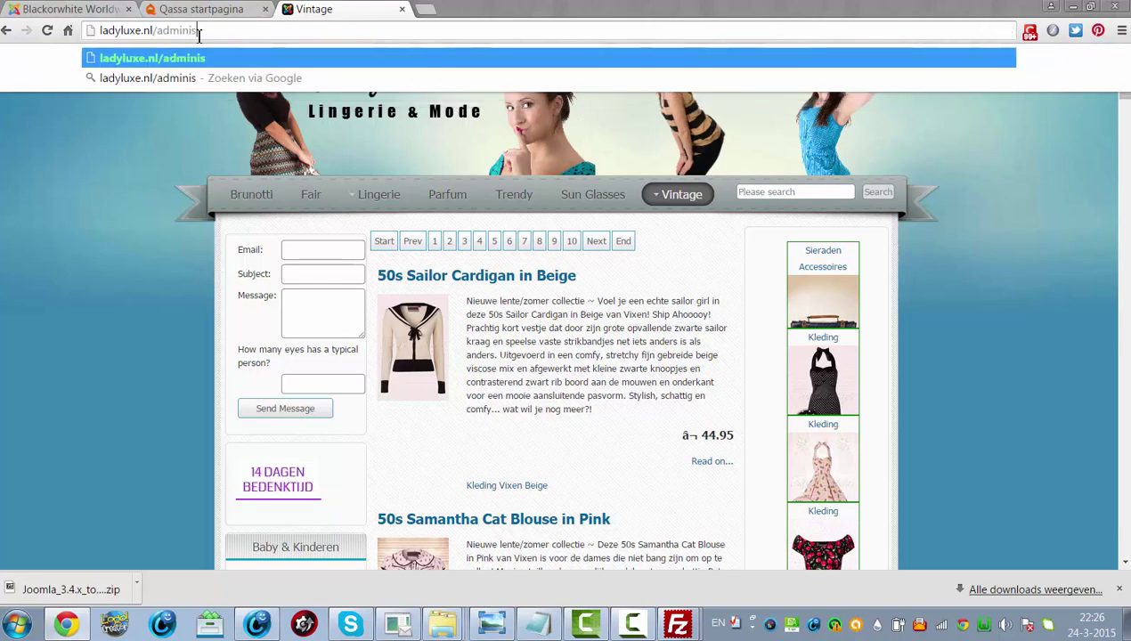
text(trator)
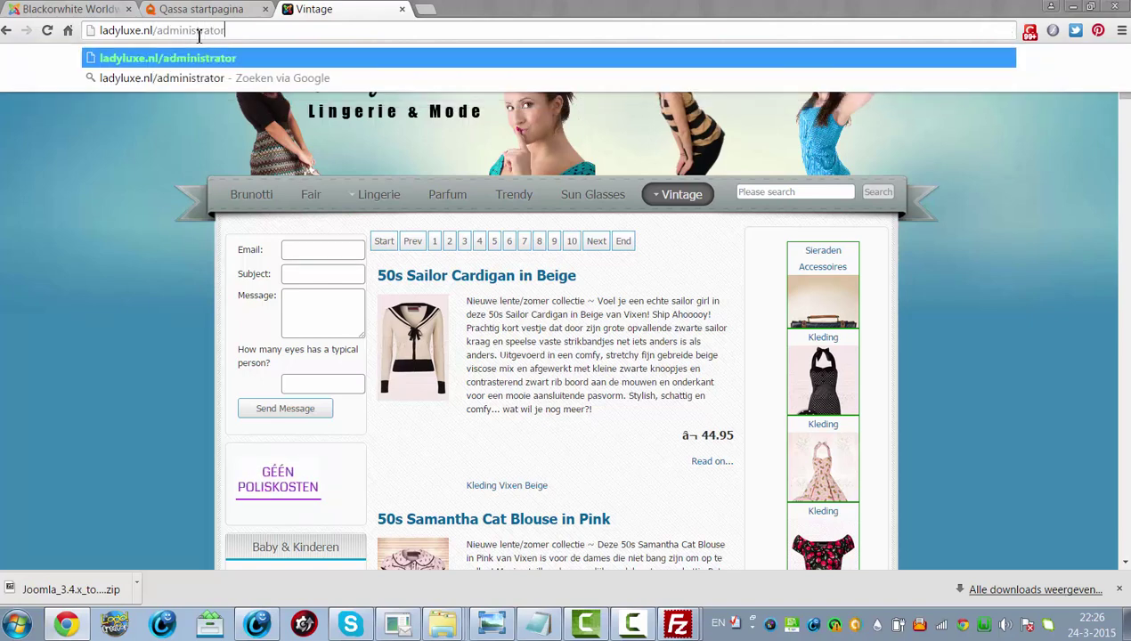
key(Return)
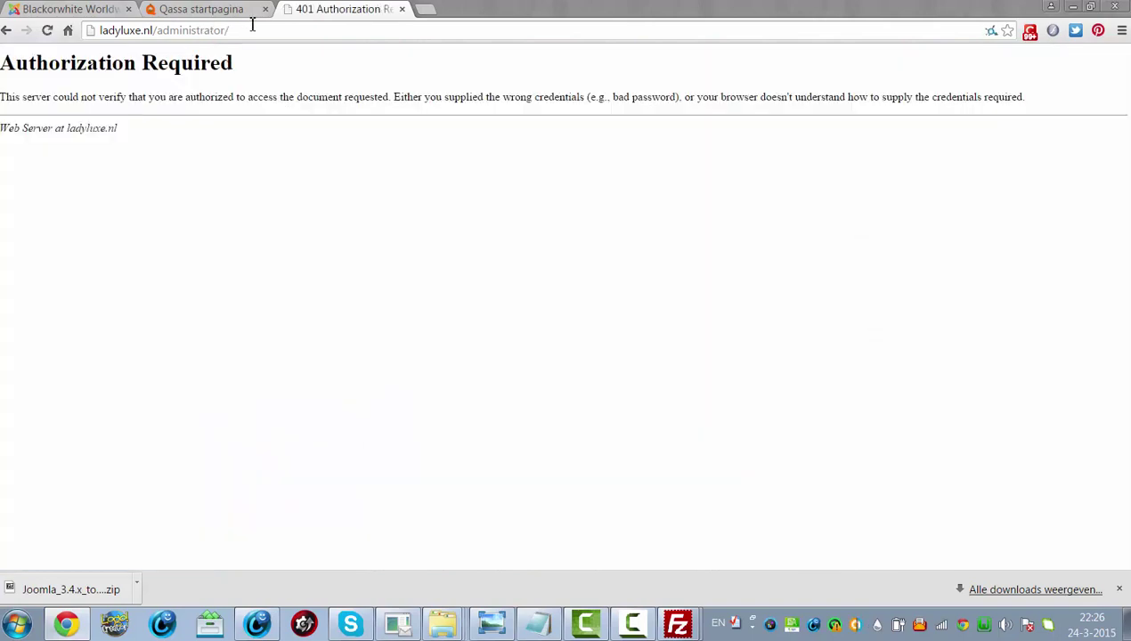
Load ladyluxe.nl/administrator/index.php and pass the server verification with username admin and the server password
click(251, 34)
click(253, 35)
text(i)
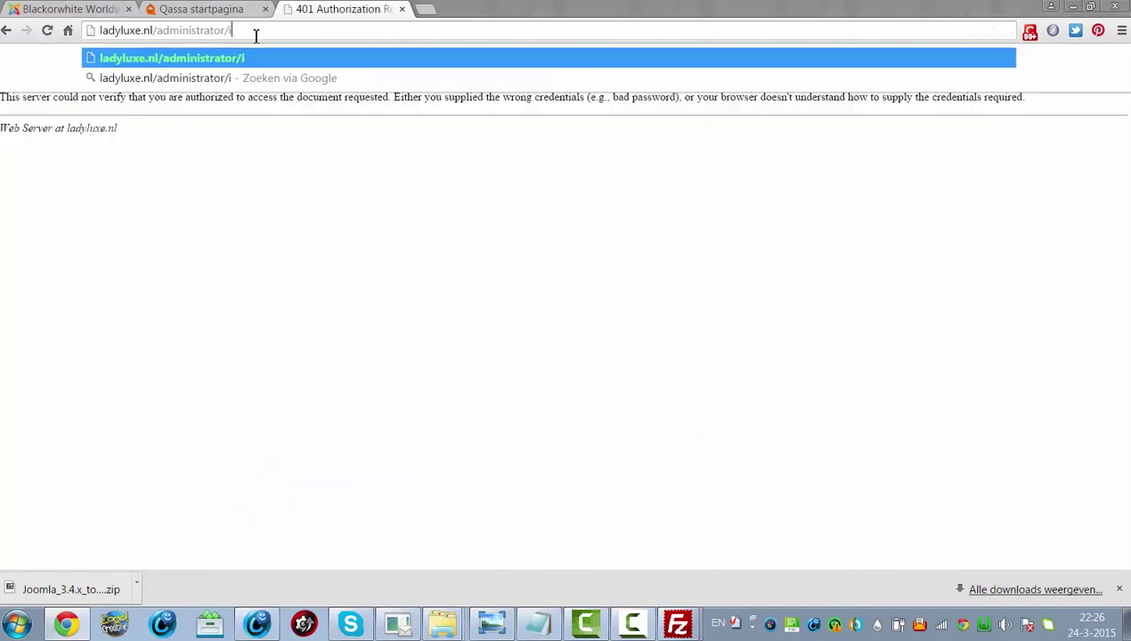
text(ndex.php)
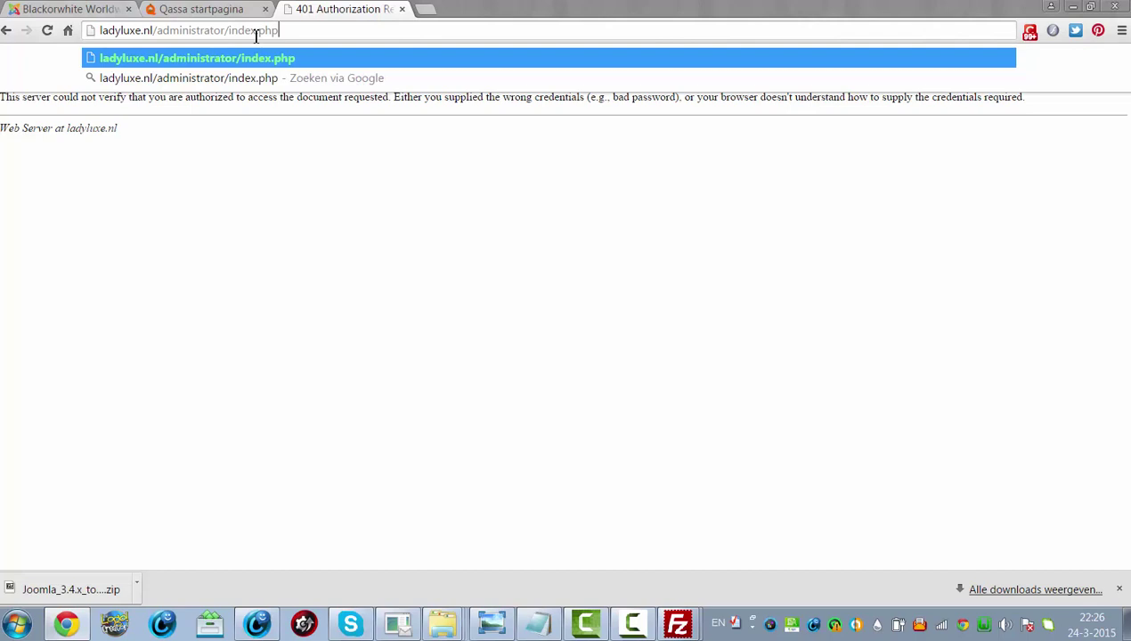
key(Return)
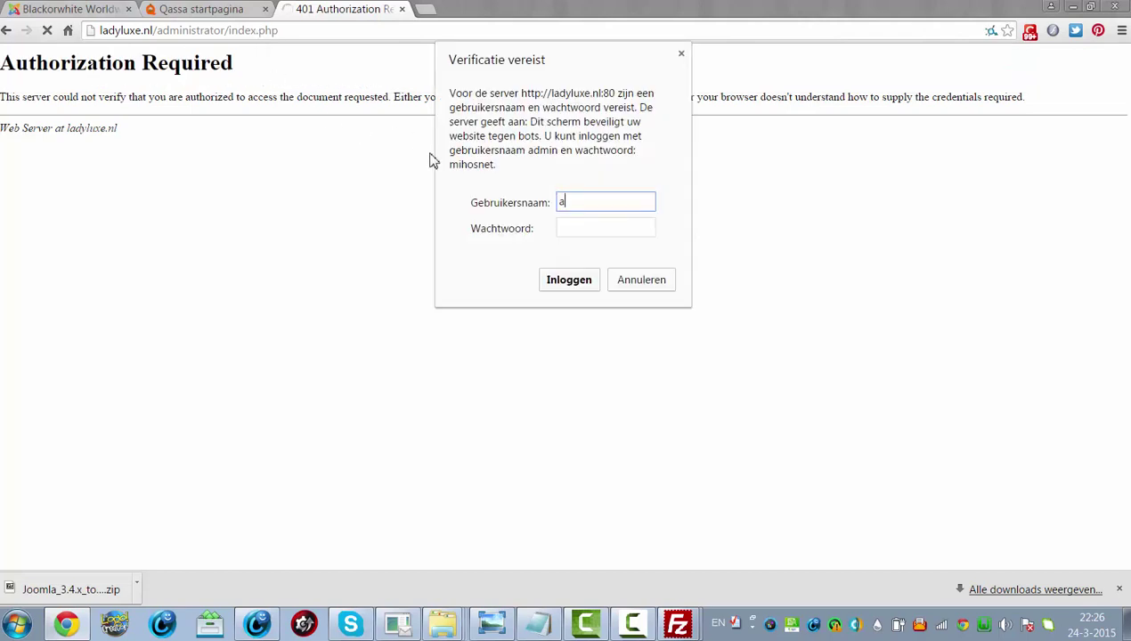
key(Tab)
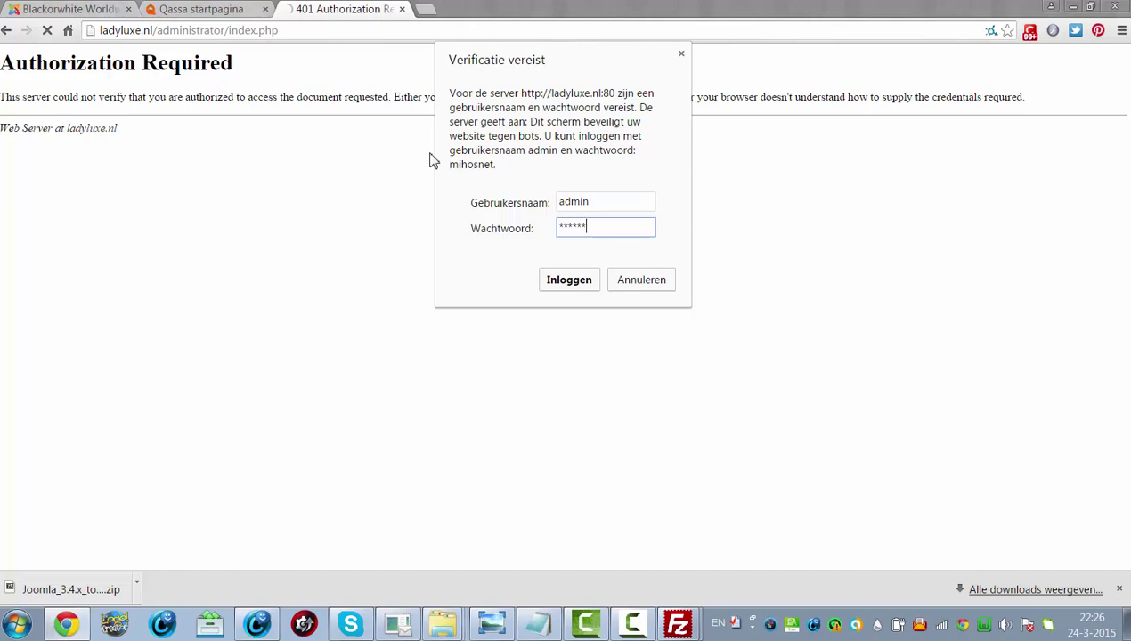
key(Return)
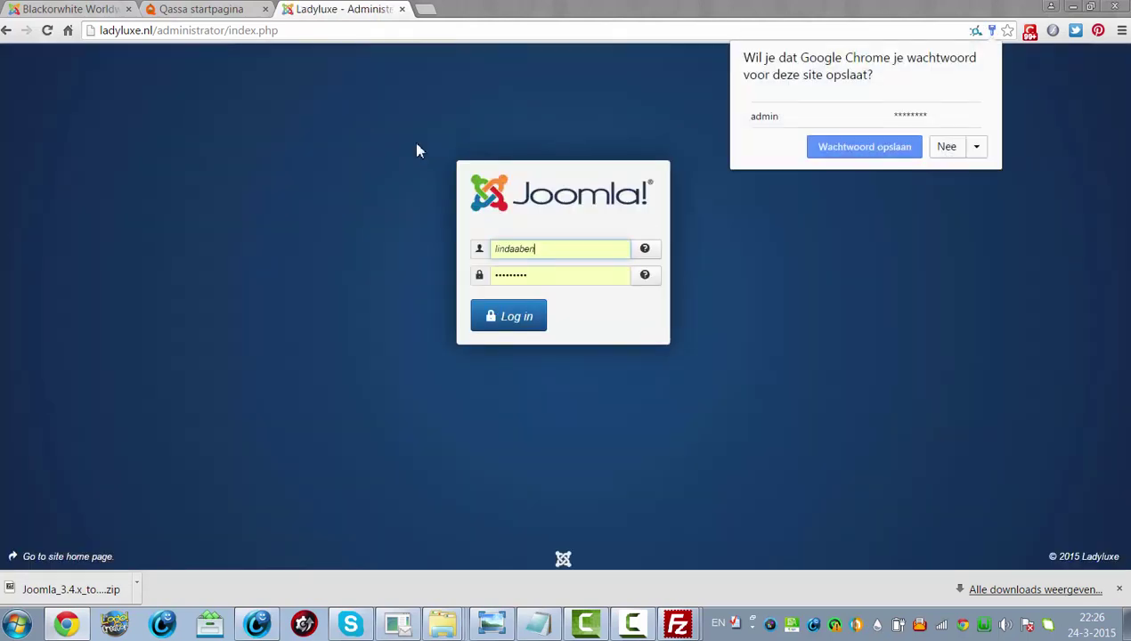
Log in to the Ladyluxe Joomla! administrator with the prefilled credentials
click(515, 320)
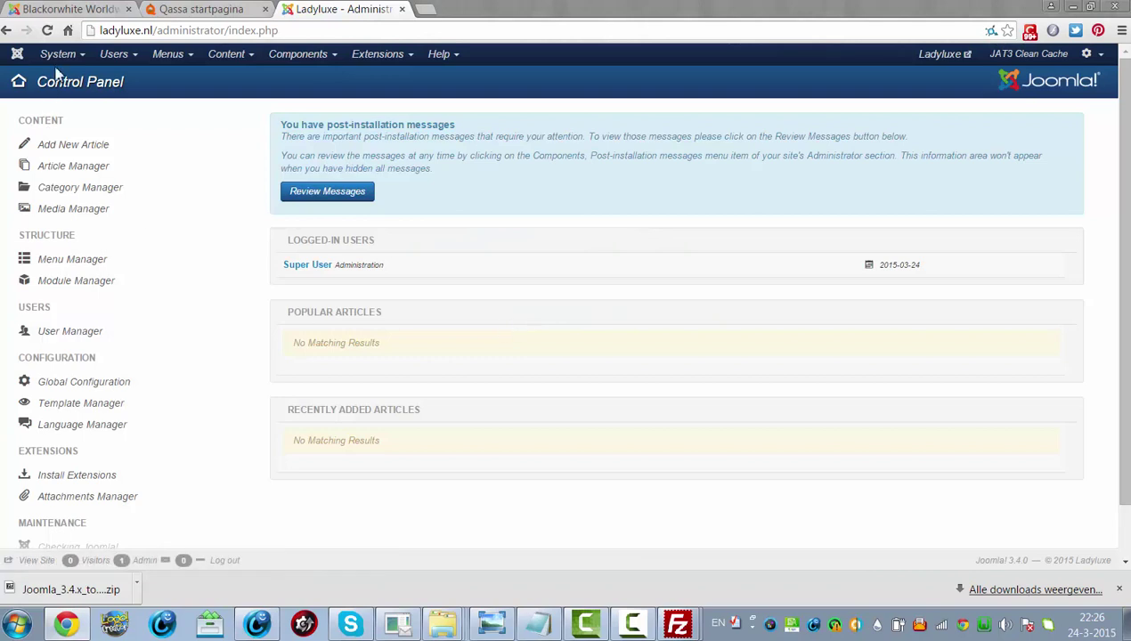
click(57, 56)
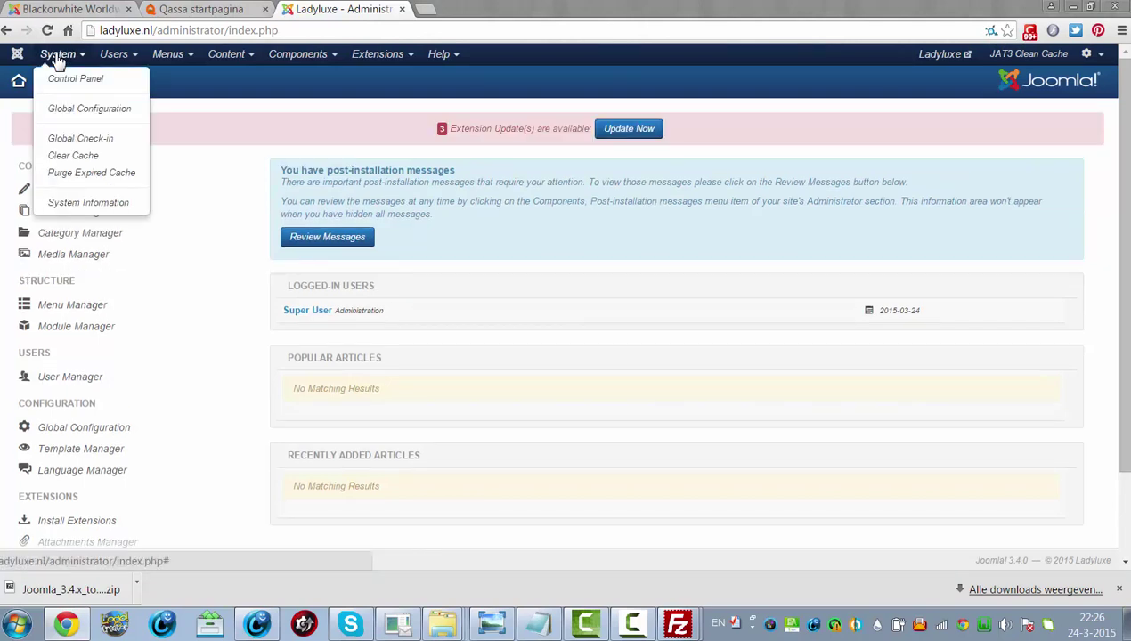
click(394, 122)
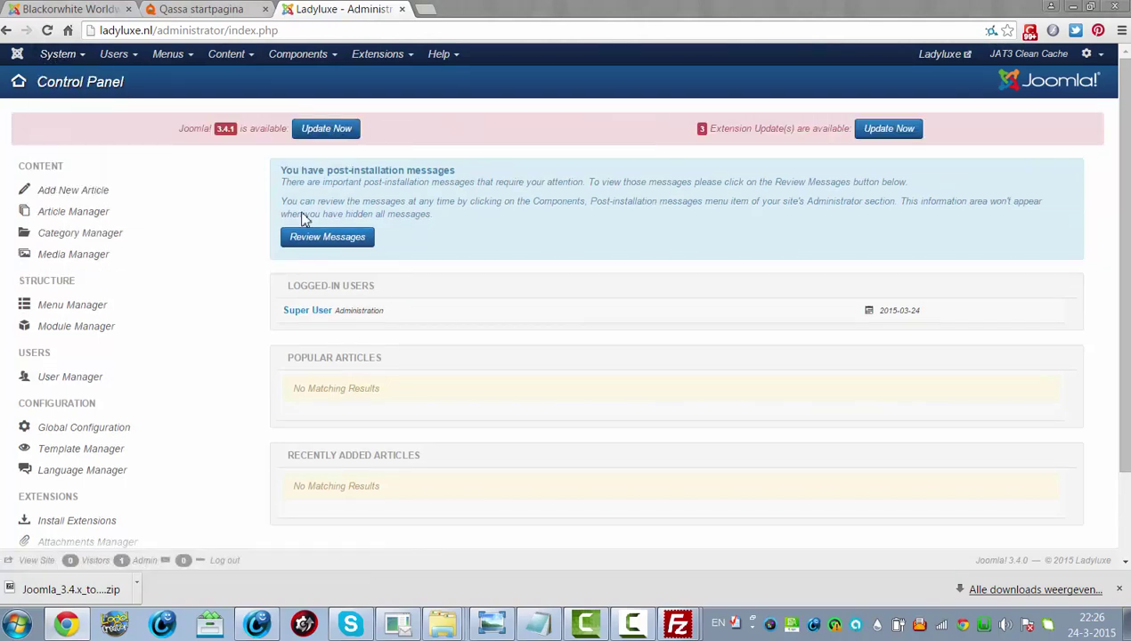
Open the available Joomla! 3.4.1 update and install it with the Write files directly method
click(322, 132)
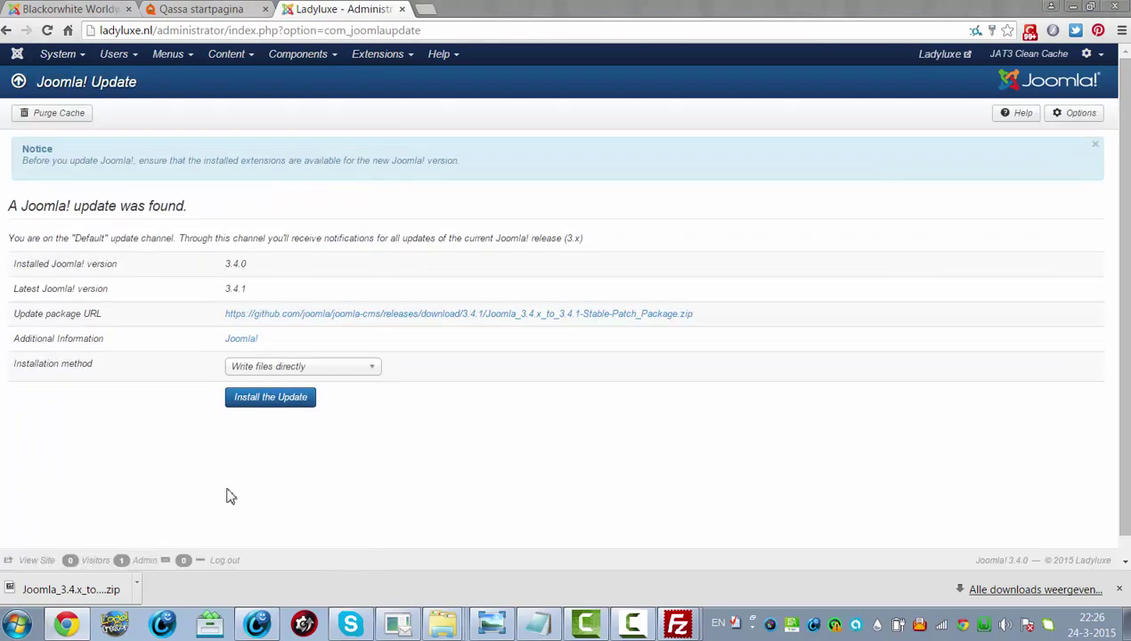
click(270, 397)
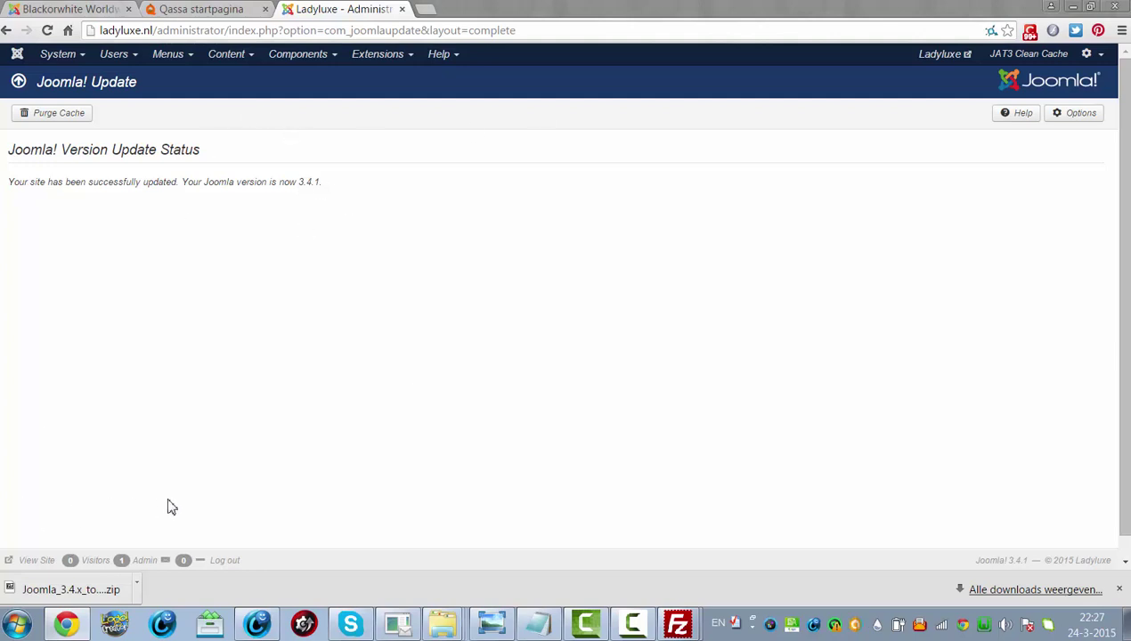
Log out of the Ladyluxe administrator and log back in with the prefilled credentials
click(222, 561)
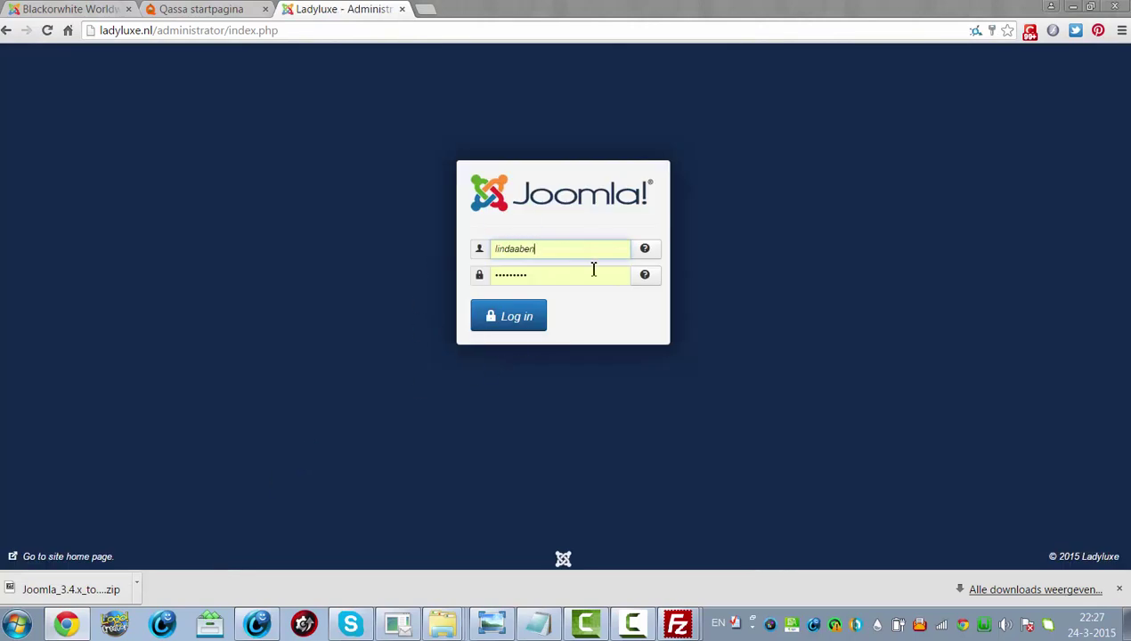
click(505, 324)
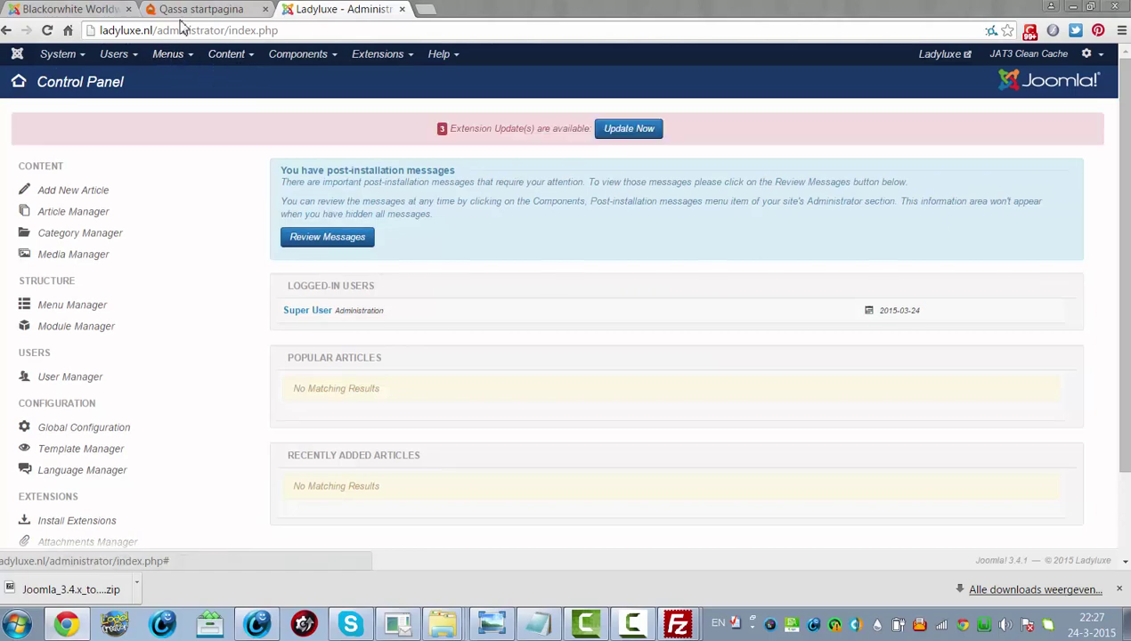
Load and refresh the ladyluxe.nl public homepage, and check the site's Trendy page
drag(160, 29, 879, 5)
key(BackSpace)
key(Return)
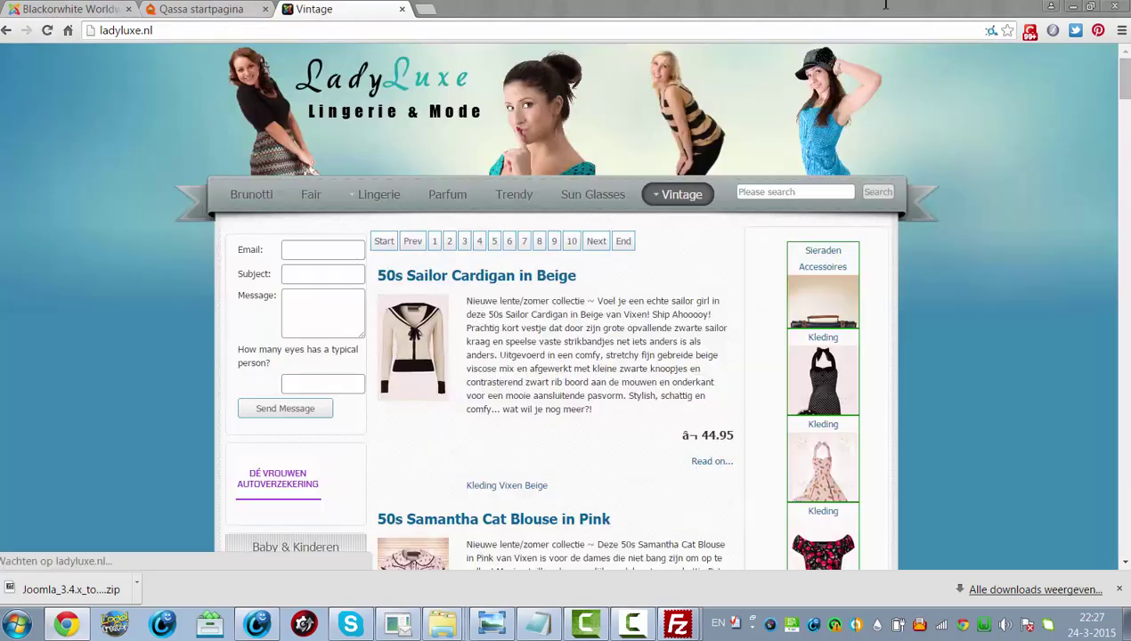
click(389, 33)
key(Return)
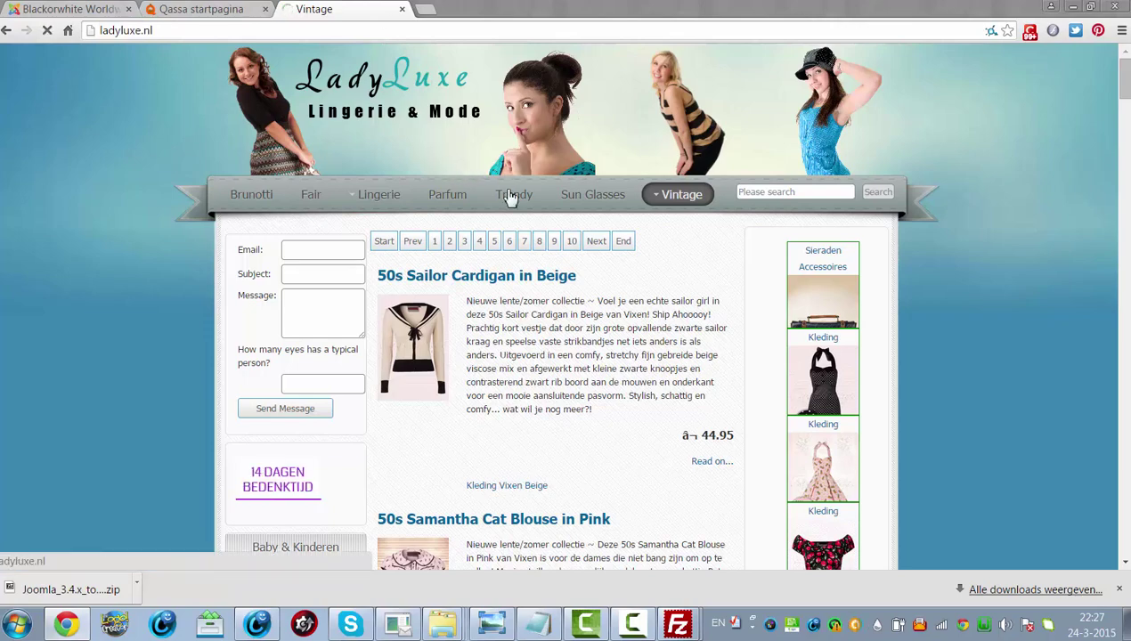
click(512, 198)
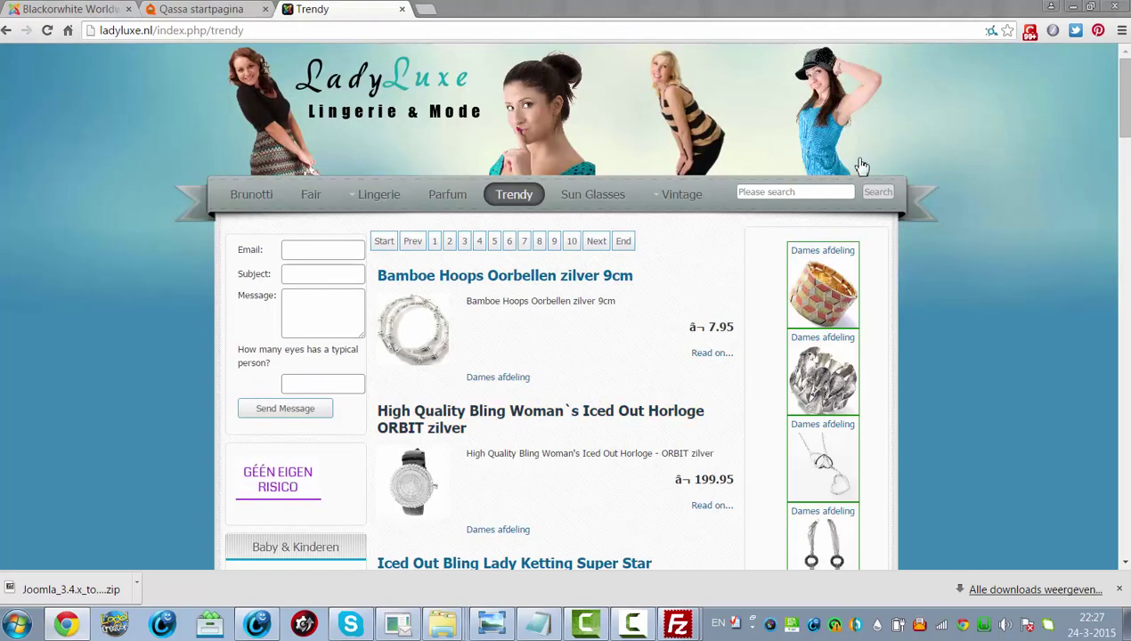
drag(1125, 98, 1091, 62)
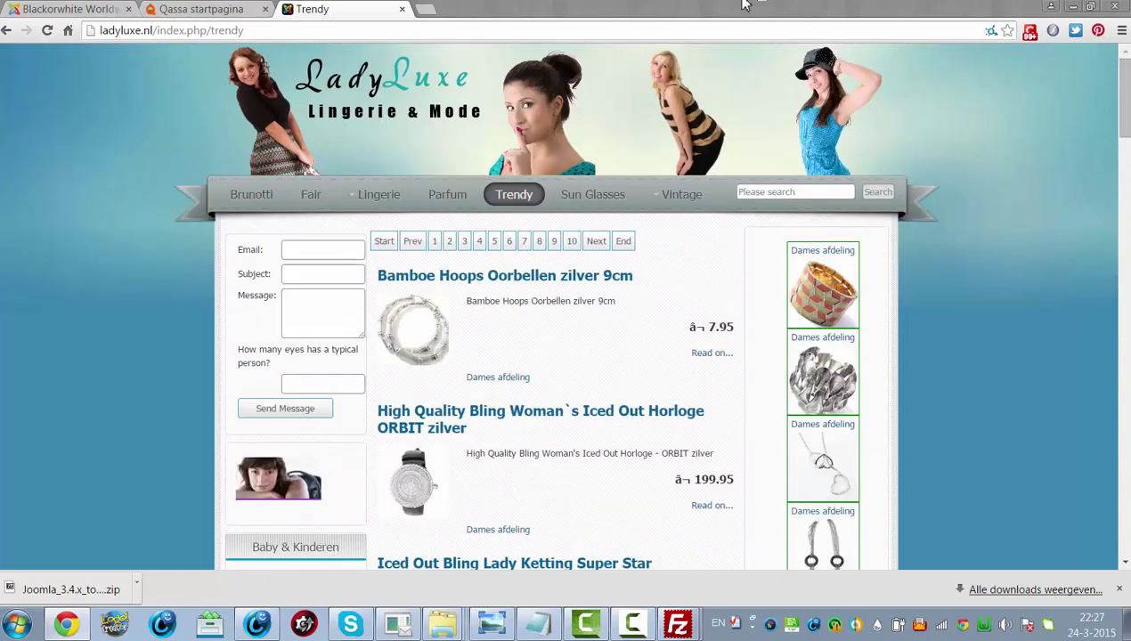